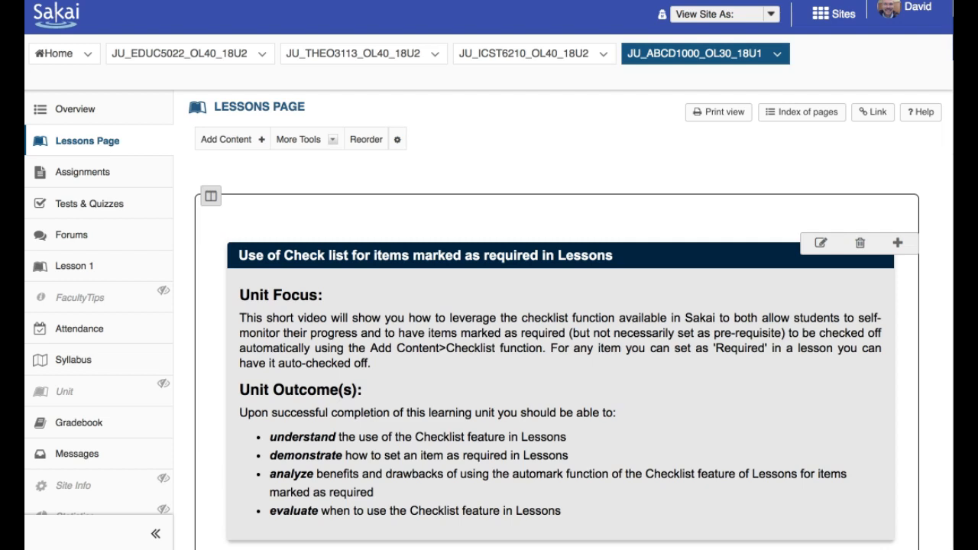
Examine the lesson page's content from the Unit Focus section through to the unit completion checklist below End of Unit.
{"action": "scroll", "coordinate": [430, 356], "scroll_direction": "down", "scroll_amount": 1}
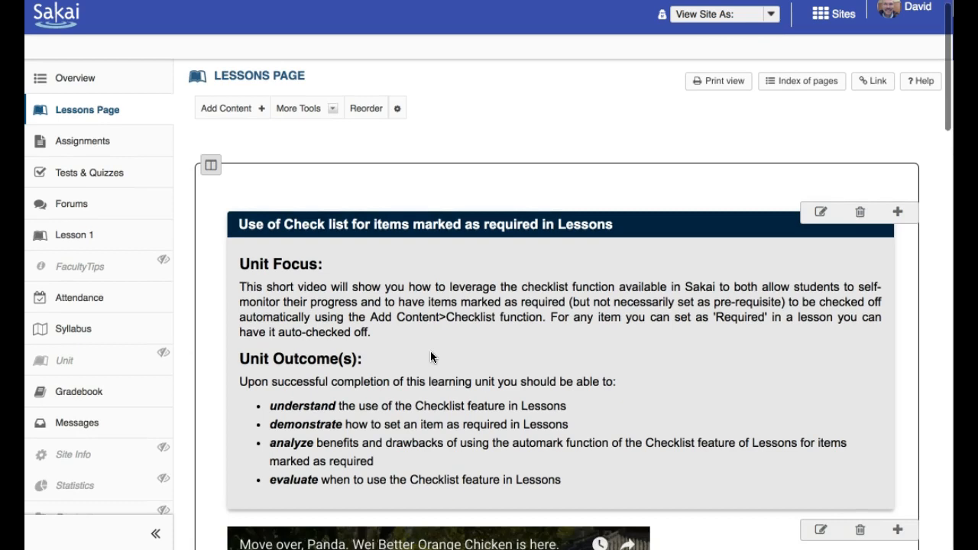
{"action": "scroll", "coordinate": [431, 353], "scroll_direction": "down", "scroll_amount": 5}
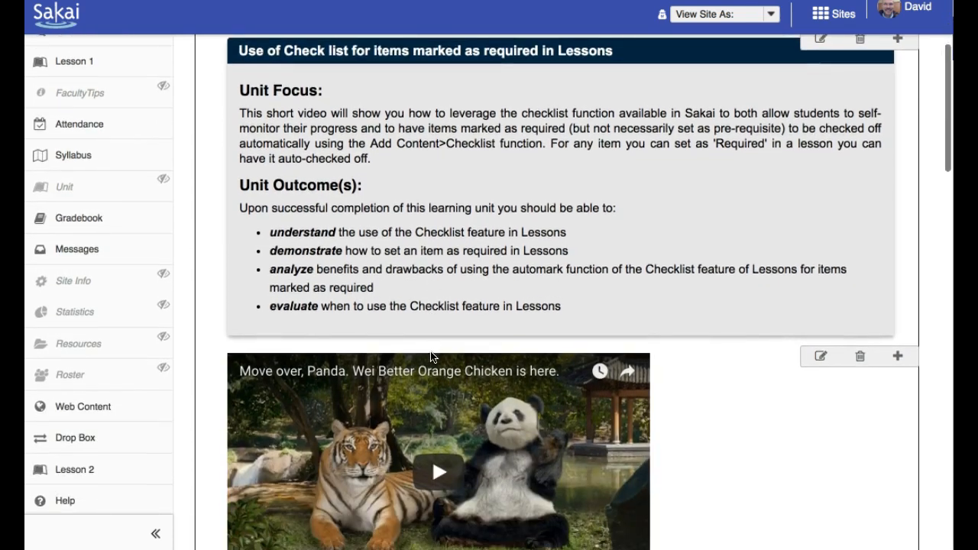
{"action": "scroll", "coordinate": [431, 356], "scroll_direction": "down", "scroll_amount": 10}
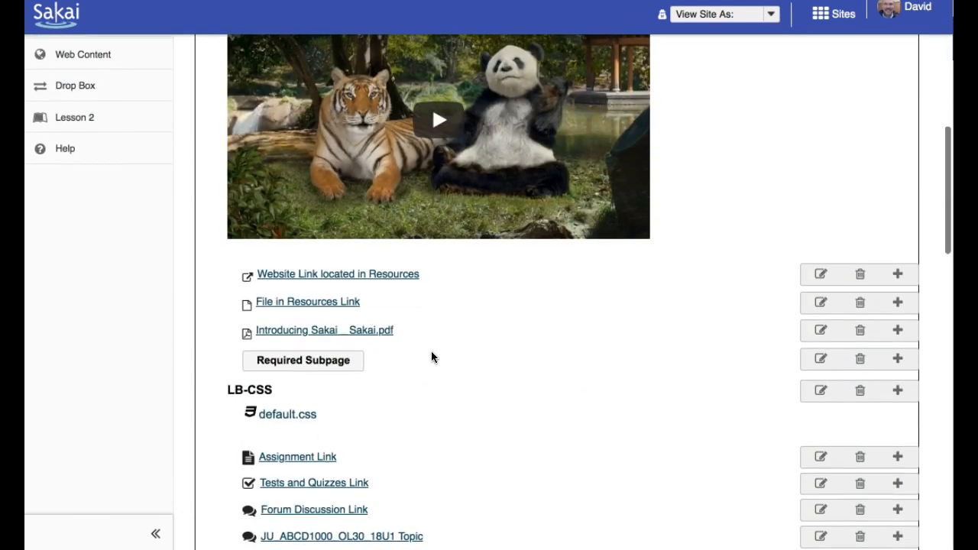
{"action": "right_click", "coordinate": [431, 357]}
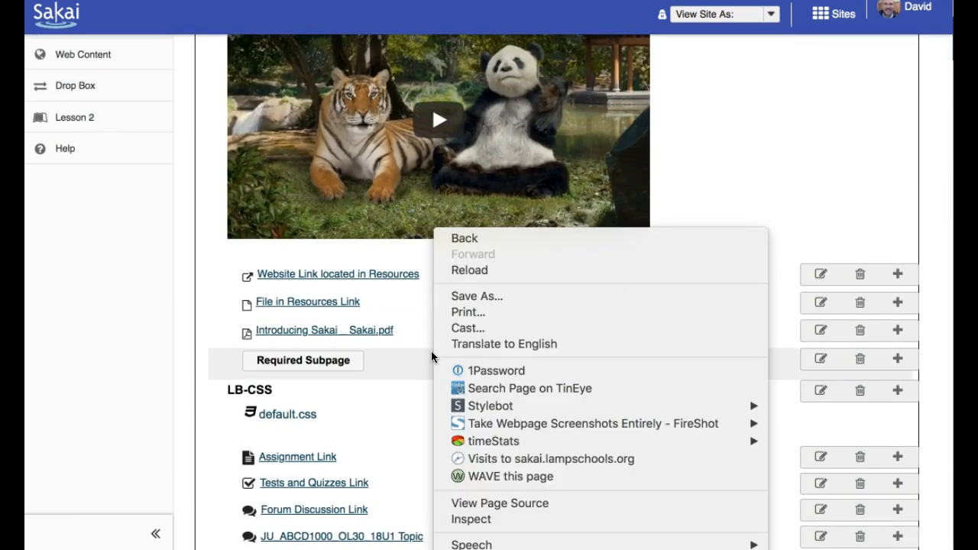
{"action": "left_click", "coordinate": [207, 308]}
{"action": "scroll", "coordinate": [214, 328], "scroll_direction": "down", "scroll_amount": 2}
{"action": "left_click", "coordinate": [229, 348]}
{"action": "scroll", "coordinate": [230, 351], "scroll_direction": "down", "scroll_amount": 5}
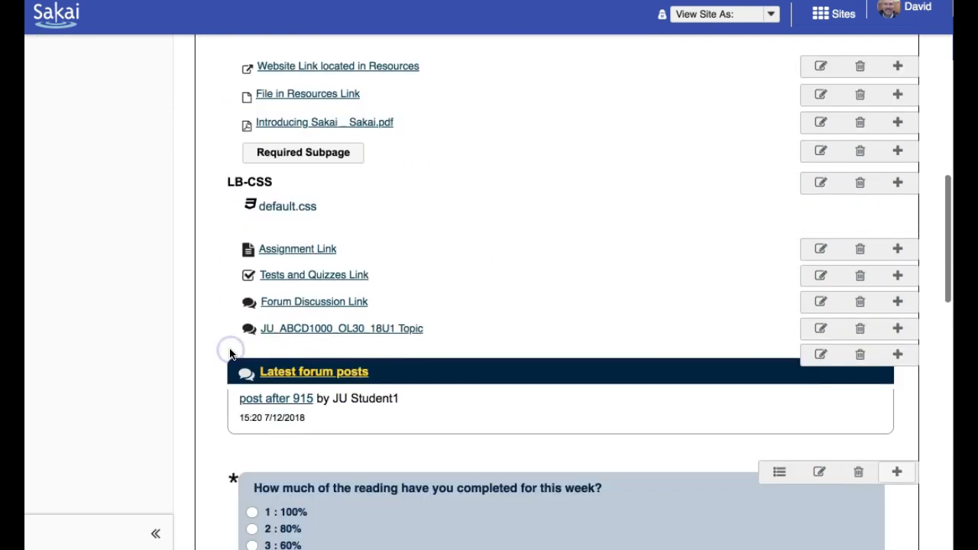
{"action": "scroll", "coordinate": [230, 354], "scroll_direction": "down", "scroll_amount": 4}
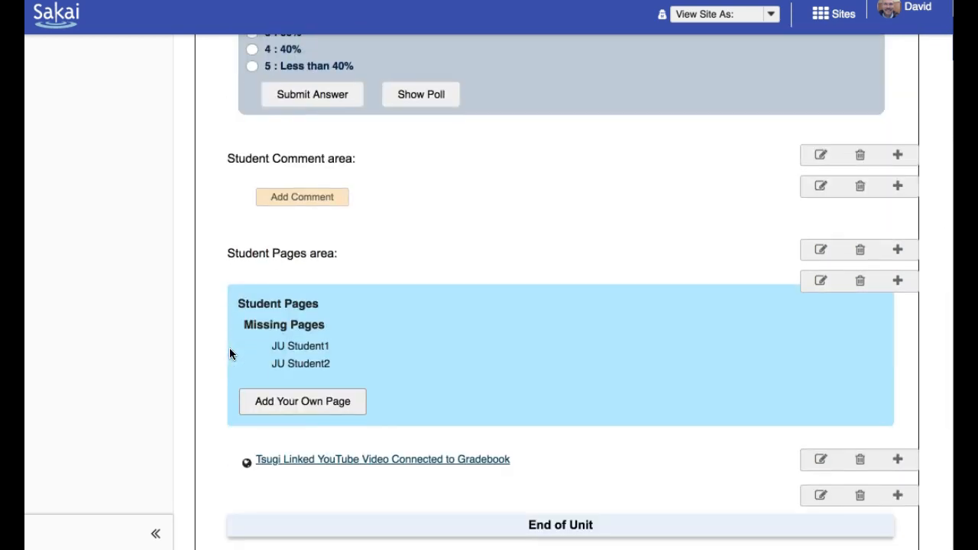
{"action": "right_click", "coordinate": [230, 353]}
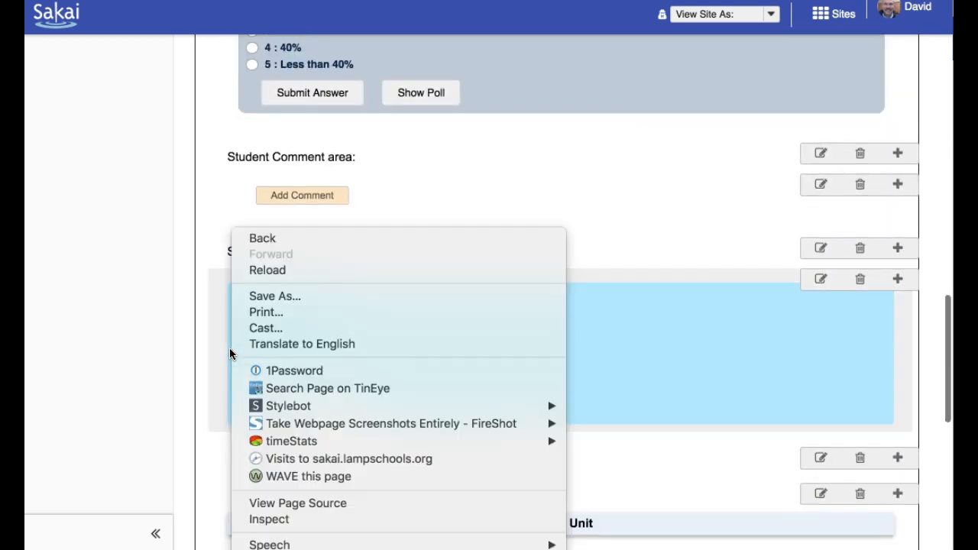
{"action": "left_click", "coordinate": [216, 246]}
{"action": "scroll", "coordinate": [215, 247], "scroll_direction": "down", "scroll_amount": 5}
{"action": "scroll", "coordinate": [216, 246], "scroll_direction": "down", "scroll_amount": 1}
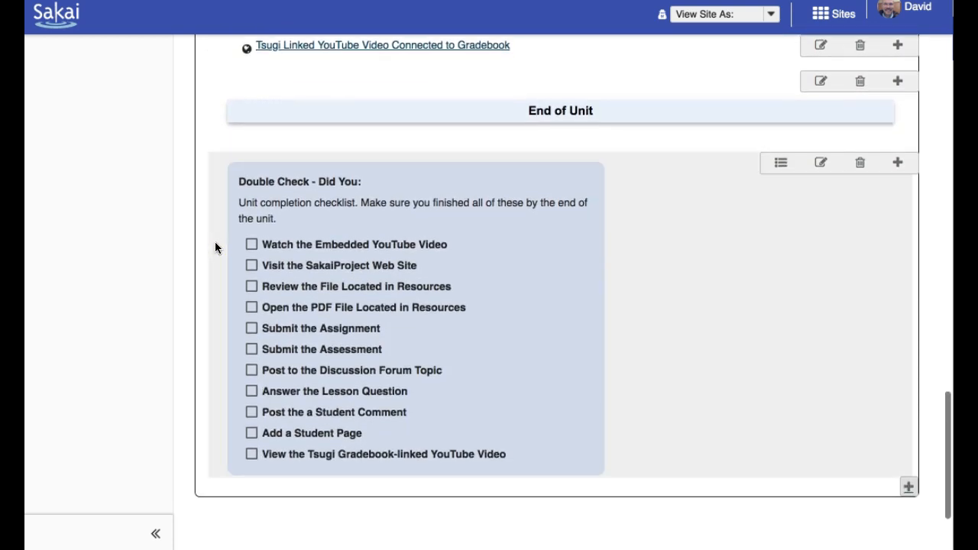
Review the unit completion checklist and the content just above it, and check off Submit the Assessment.
{"action": "left_click", "coordinate": [336, 391]}
{"action": "left_click", "coordinate": [356, 291]}
{"action": "left_click", "coordinate": [351, 450]}
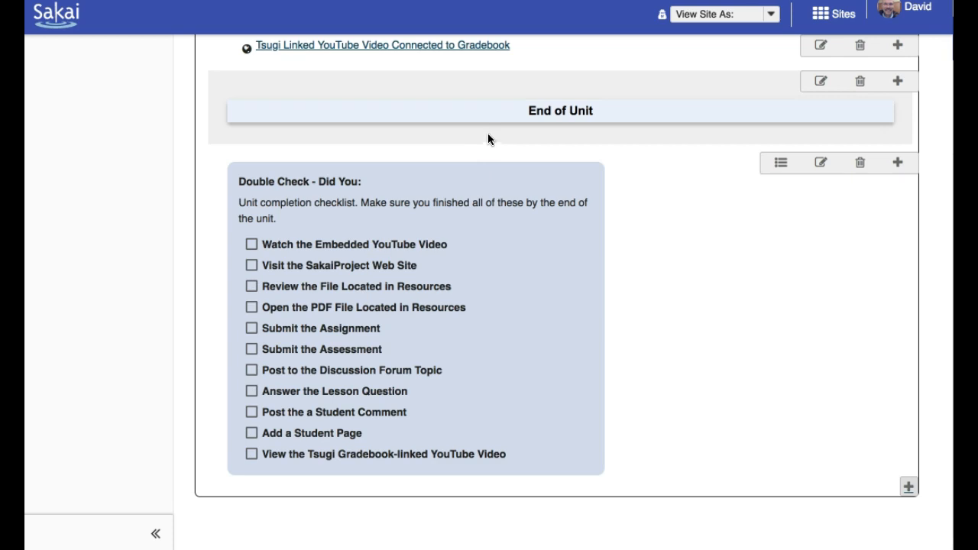
{"action": "scroll", "coordinate": [489, 122], "scroll_direction": "up", "scroll_amount": 2}
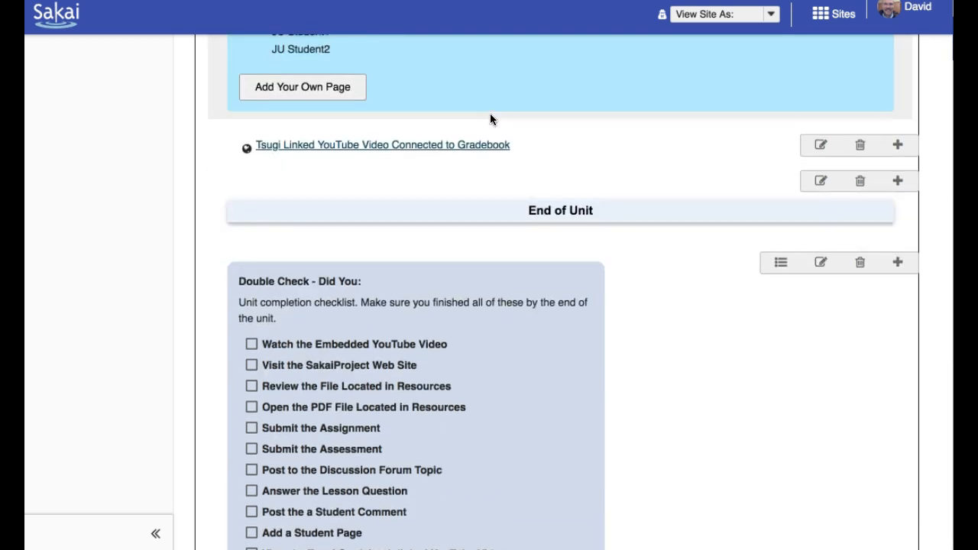
{"action": "scroll", "coordinate": [490, 118], "scroll_direction": "up", "scroll_amount": 2}
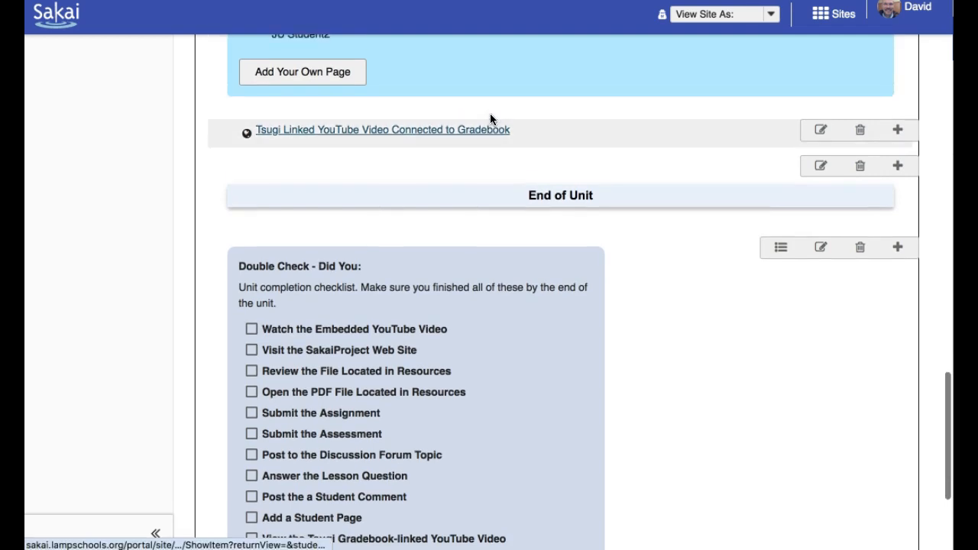
{"action": "scroll", "coordinate": [491, 119], "scroll_direction": "up", "scroll_amount": 2}
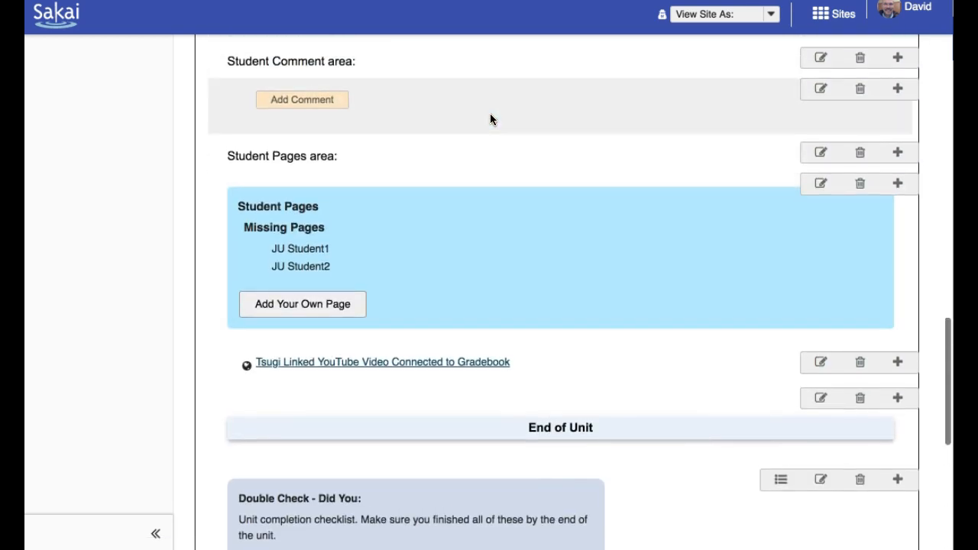
{"action": "scroll", "coordinate": [490, 119], "scroll_direction": "down", "scroll_amount": 2}
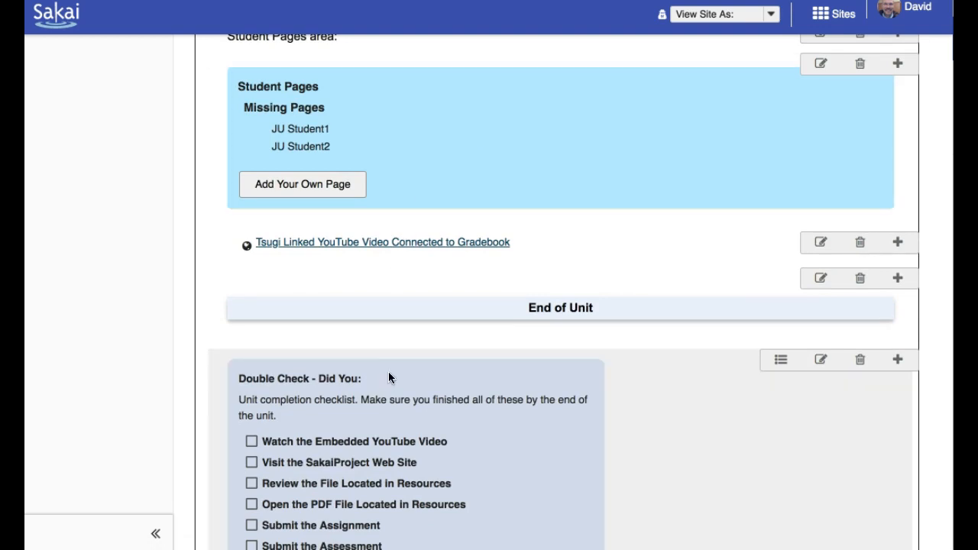
{"action": "scroll", "coordinate": [386, 398], "scroll_direction": "down", "scroll_amount": 1}
{"action": "scroll", "coordinate": [385, 397], "scroll_direction": "down", "scroll_amount": 3}
{"action": "left_click", "coordinate": [386, 397]}
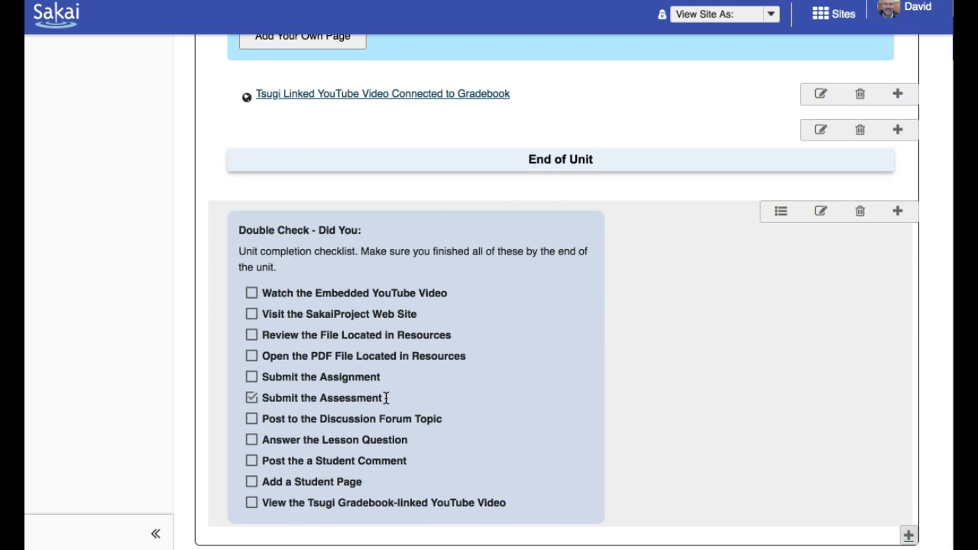
Examine the lesson items that the checklist refers to: resource links, subpage, assignment, quiz and forum links, and the reading question.
{"action": "scroll", "coordinate": [327, 374], "scroll_direction": "down", "scroll_amount": 10}
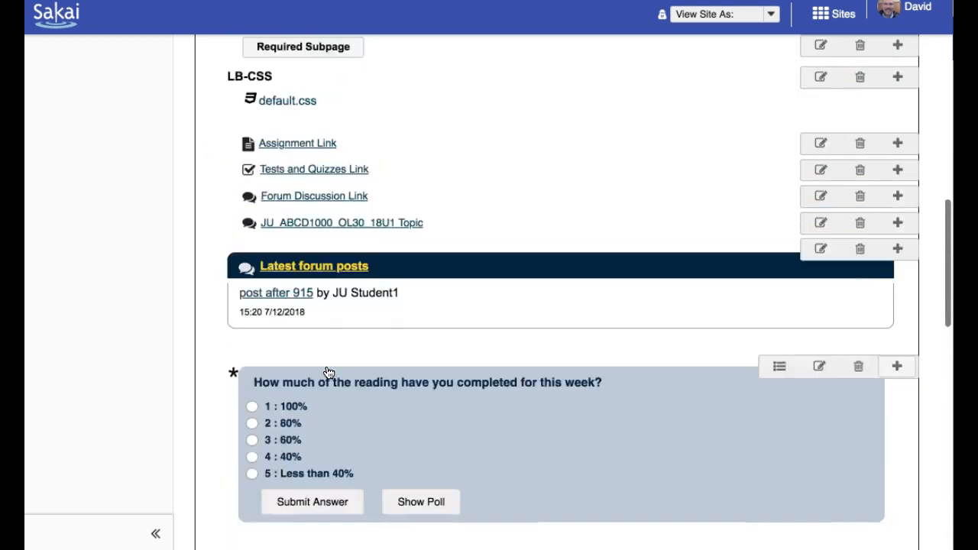
{"action": "scroll", "coordinate": [329, 372], "scroll_direction": "up", "scroll_amount": 5}
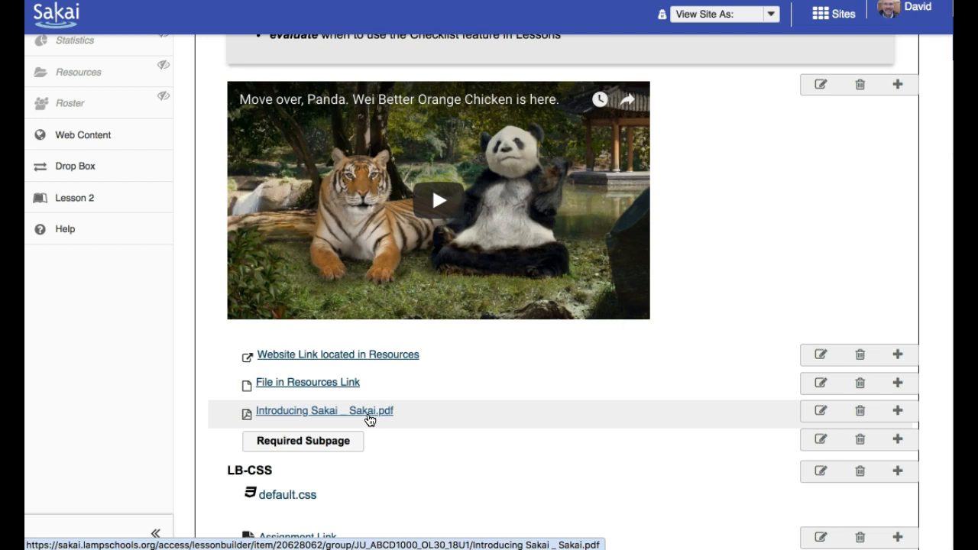
{"action": "scroll", "coordinate": [371, 419], "scroll_direction": "down", "scroll_amount": 1}
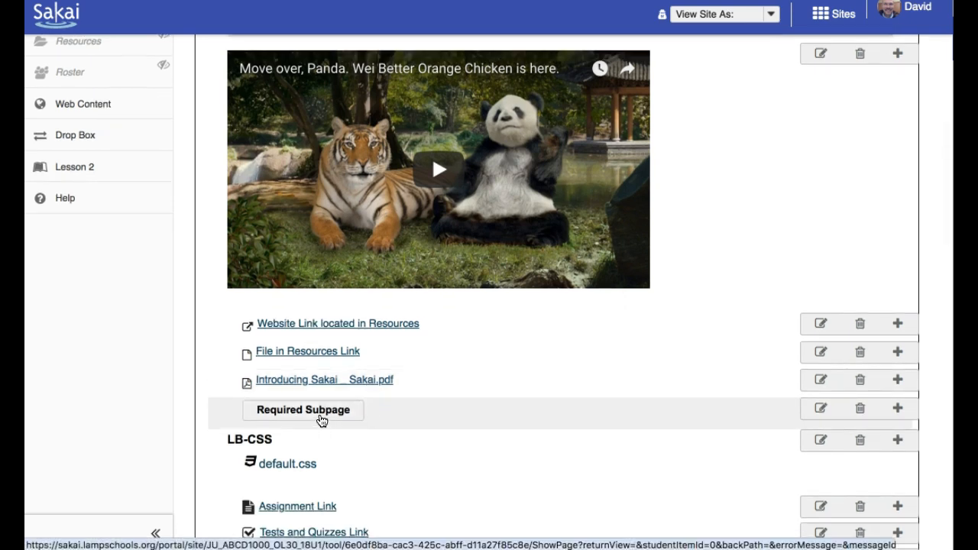
{"action": "scroll", "coordinate": [352, 437], "scroll_direction": "down", "scroll_amount": 3}
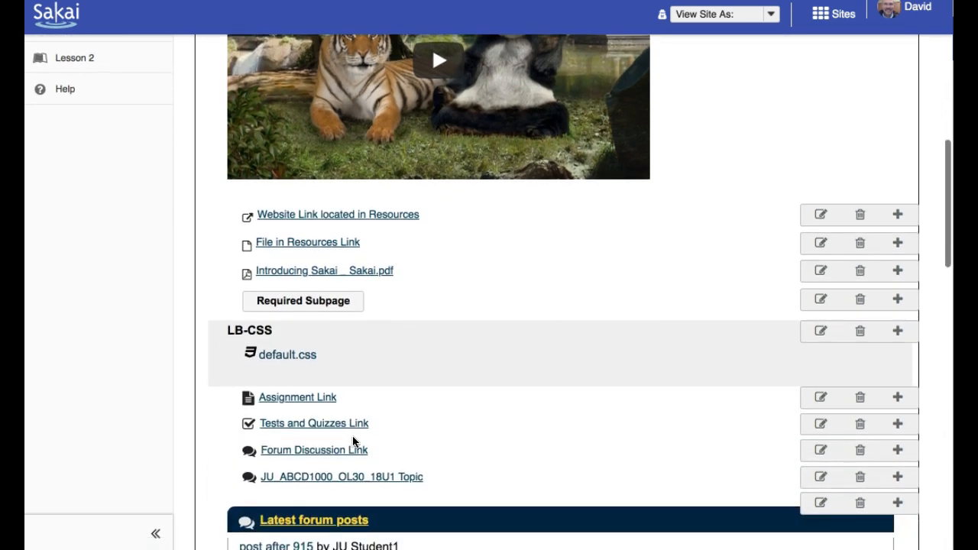
{"action": "scroll", "coordinate": [352, 436], "scroll_direction": "down", "scroll_amount": 2}
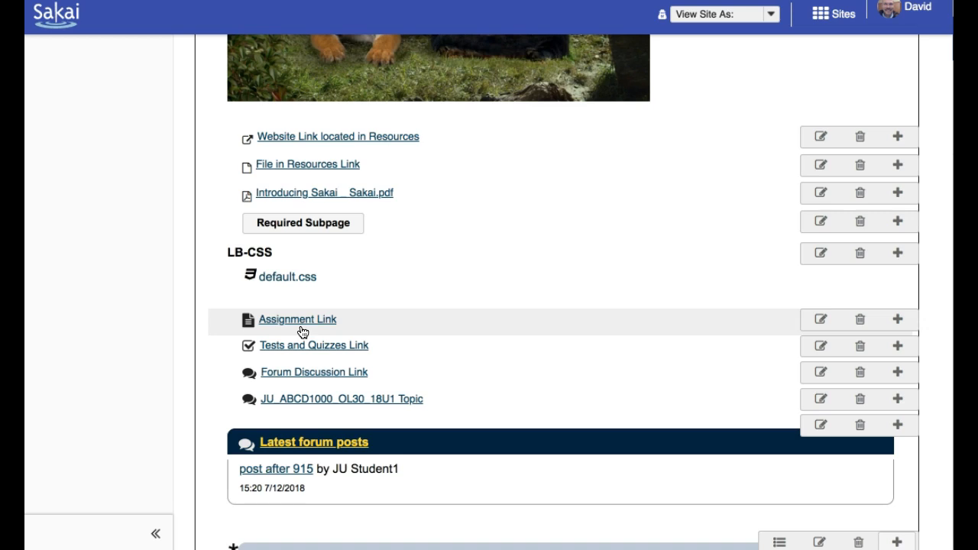
{"action": "scroll", "coordinate": [302, 332], "scroll_direction": "down", "scroll_amount": 5}
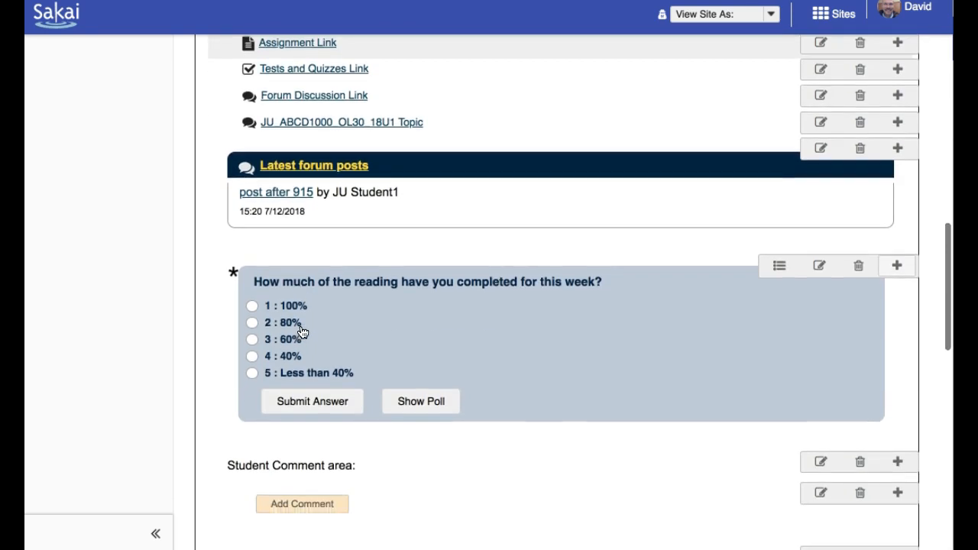
{"action": "scroll", "coordinate": [301, 333], "scroll_direction": "up", "scroll_amount": 2}
{"action": "scroll", "coordinate": [302, 332], "scroll_direction": "up", "scroll_amount": 1}
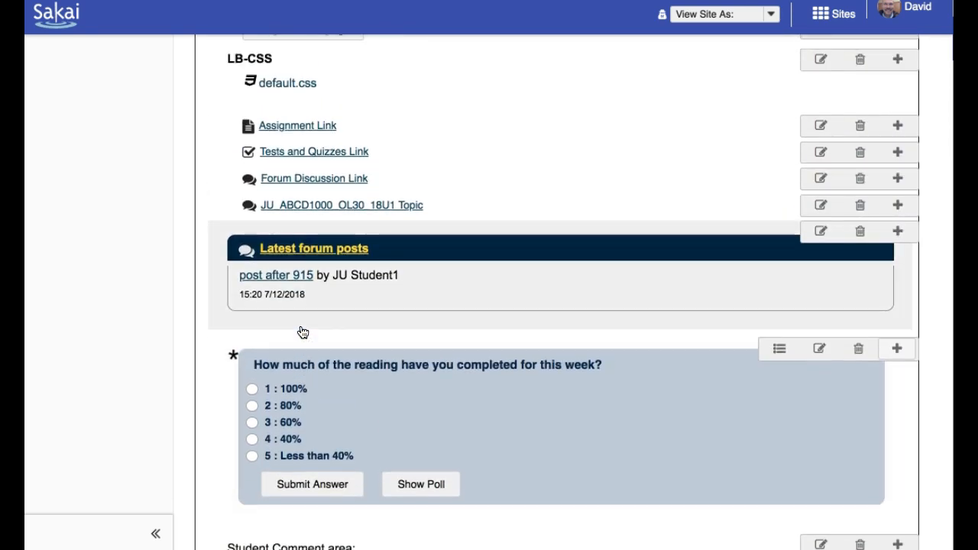
{"action": "scroll", "coordinate": [303, 333], "scroll_direction": "up", "scroll_amount": 5}
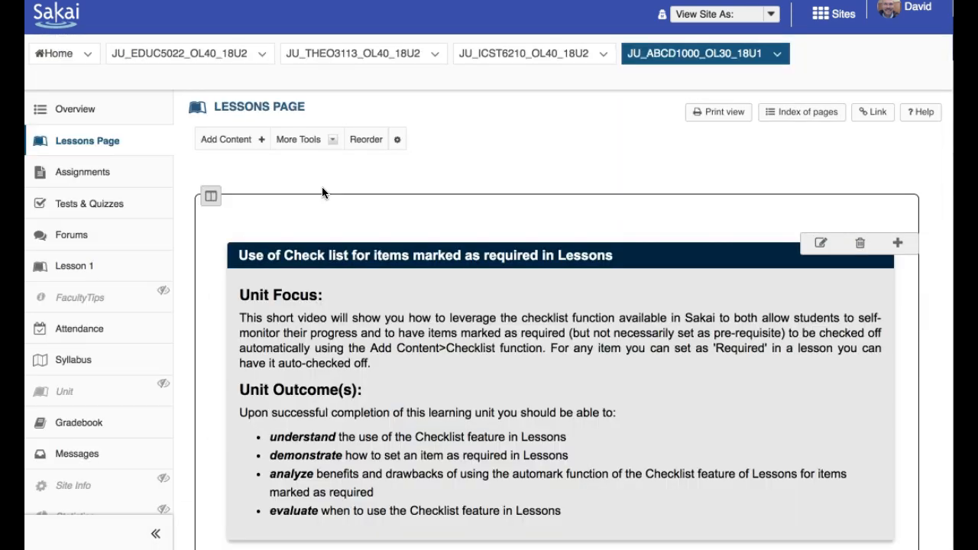
Set the Website Link located in Resources item as required and update it.
{"action": "scroll", "coordinate": [411, 290], "scroll_direction": "down", "scroll_amount": 8}
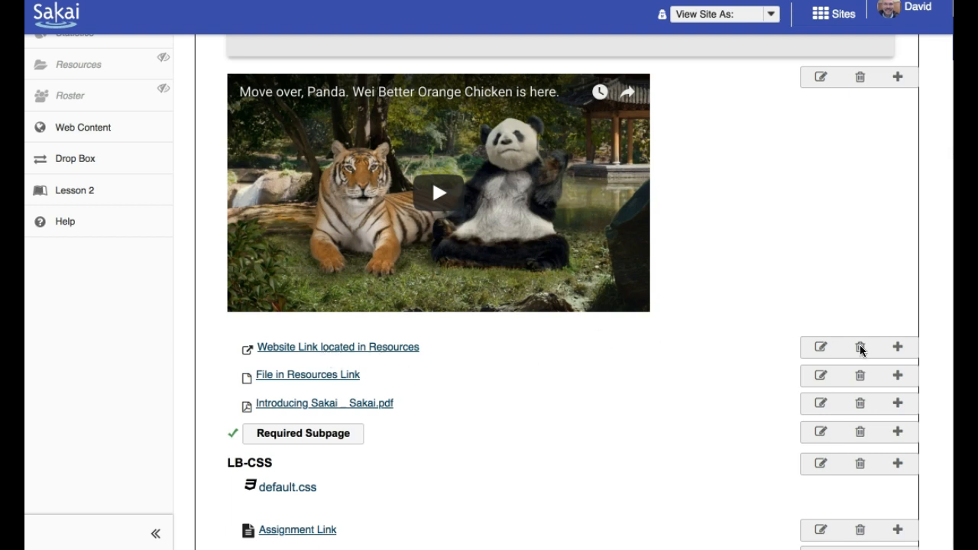
{"action": "left_click", "coordinate": [816, 349]}
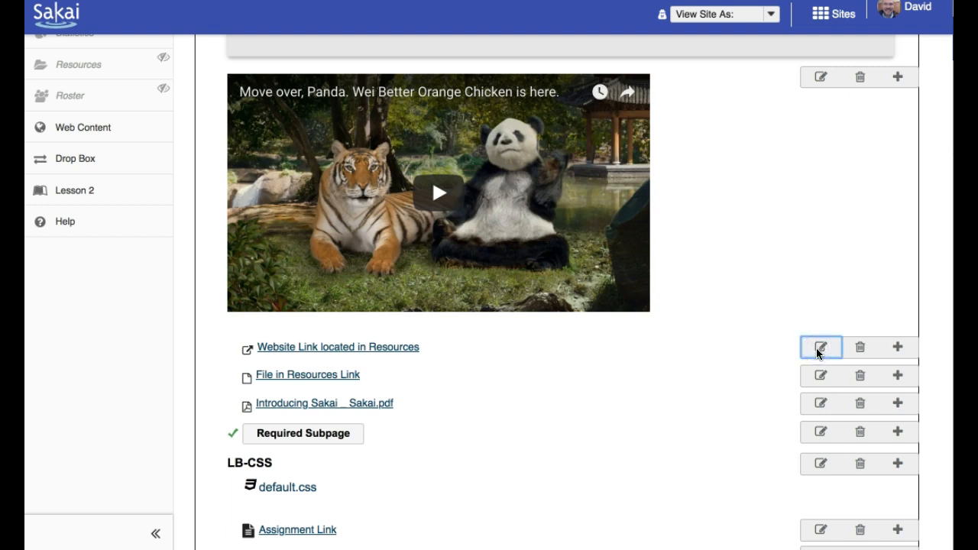
{"action": "left_click", "coordinate": [136, 392]}
{"action": "left_click", "coordinate": [179, 456]}
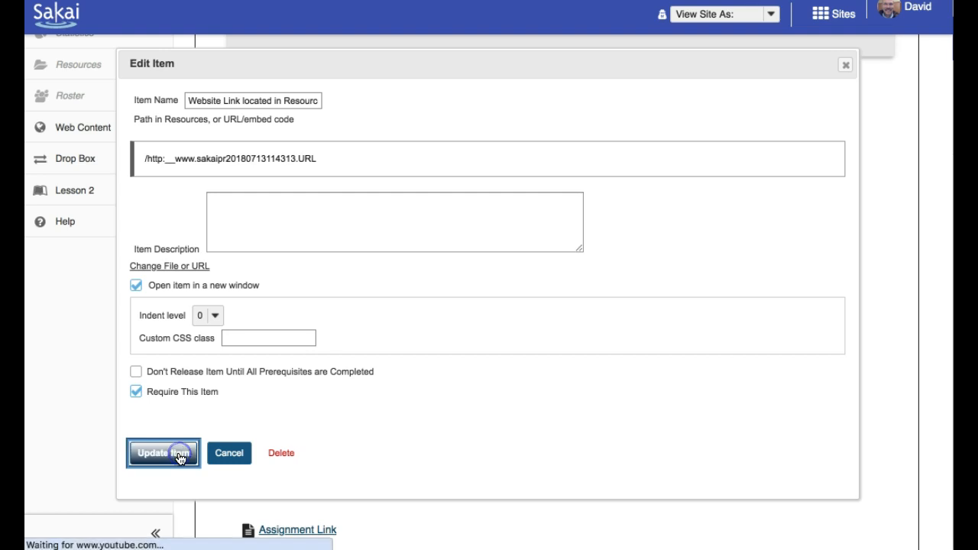
Set the File in Resources Link item as required and update it.
{"action": "scroll", "coordinate": [180, 459], "scroll_direction": "down", "scroll_amount": 2}
{"action": "scroll", "coordinate": [180, 458], "scroll_direction": "down", "scroll_amount": 5}
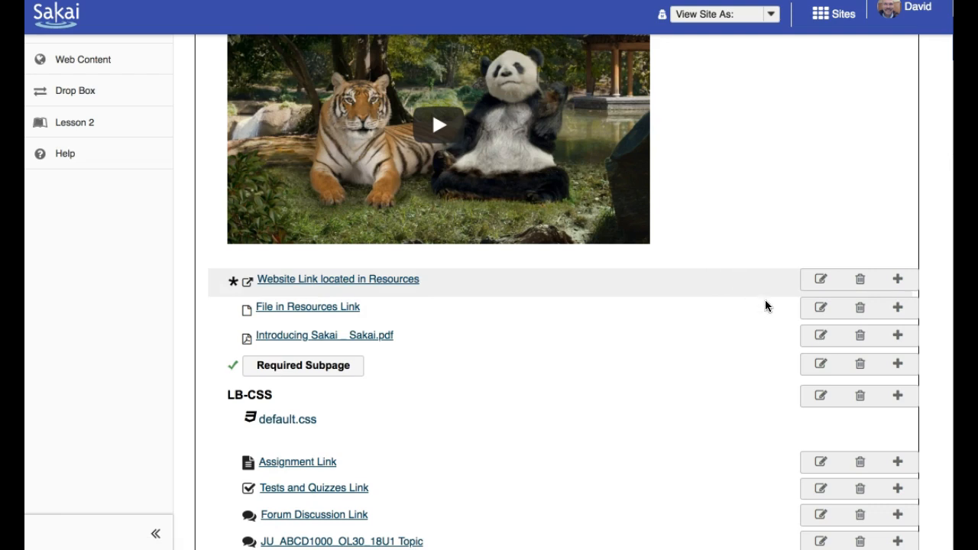
{"action": "left_click", "coordinate": [820, 307]}
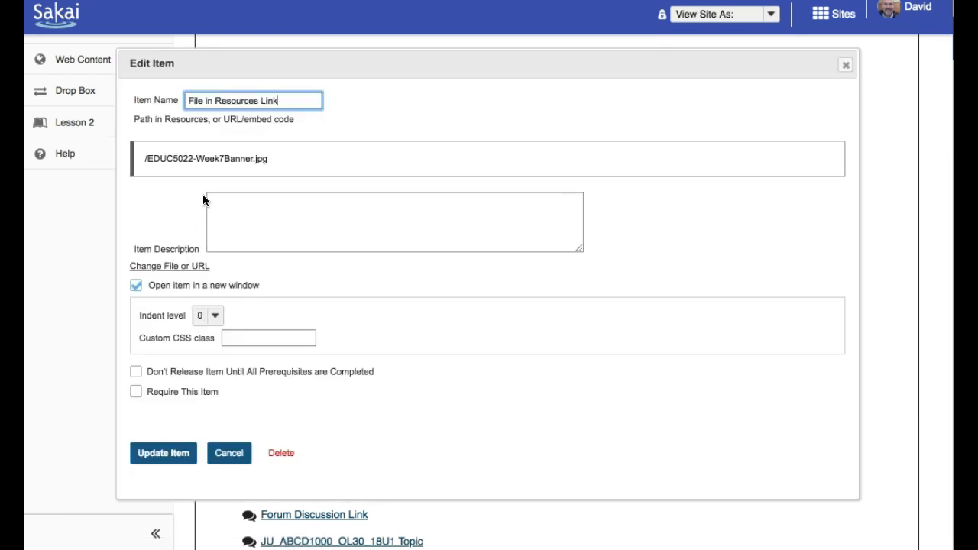
{"action": "left_click", "coordinate": [135, 392]}
{"action": "left_click", "coordinate": [162, 455]}
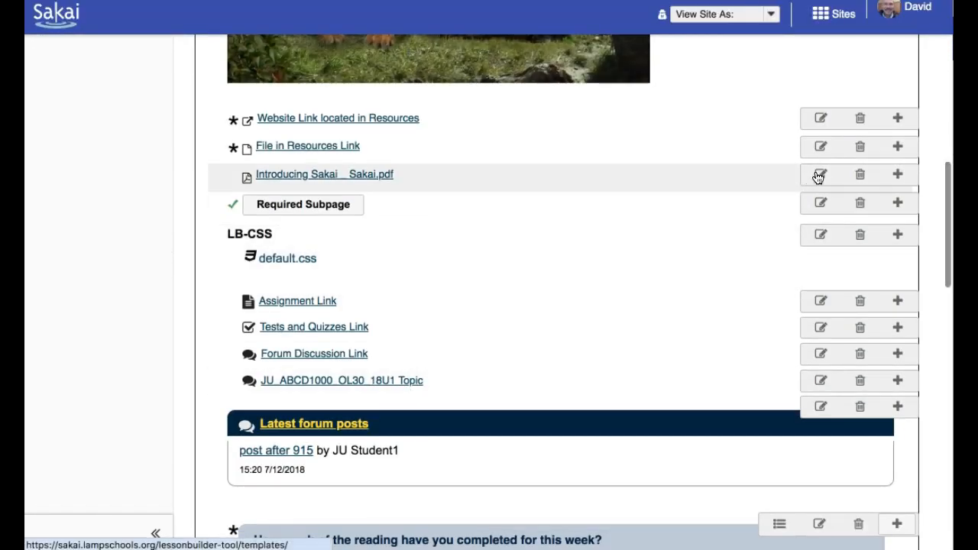
Set the Introducing Sakai _ Sakai.pdf item as required and update it.
{"action": "left_click", "coordinate": [820, 174]}
{"action": "left_click", "coordinate": [136, 391]}
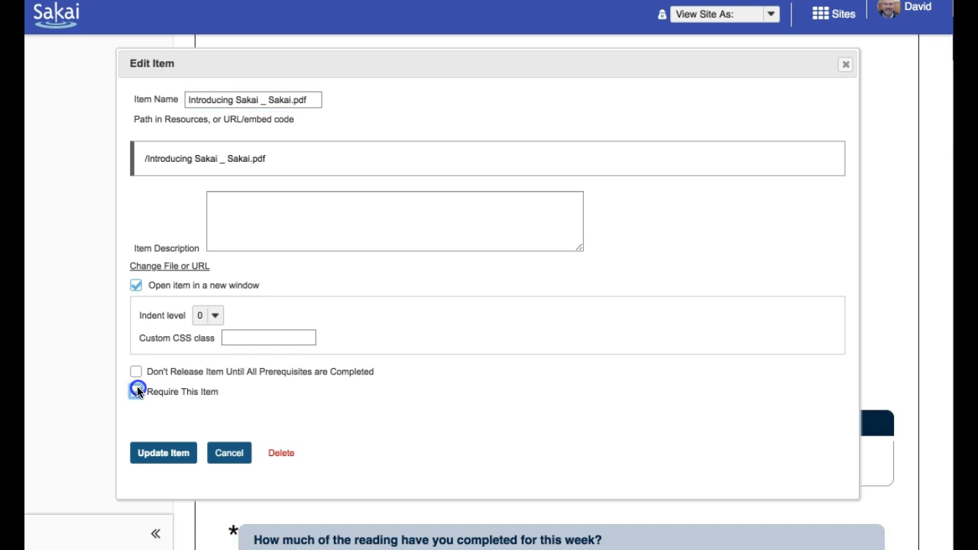
{"action": "left_click", "coordinate": [159, 456]}
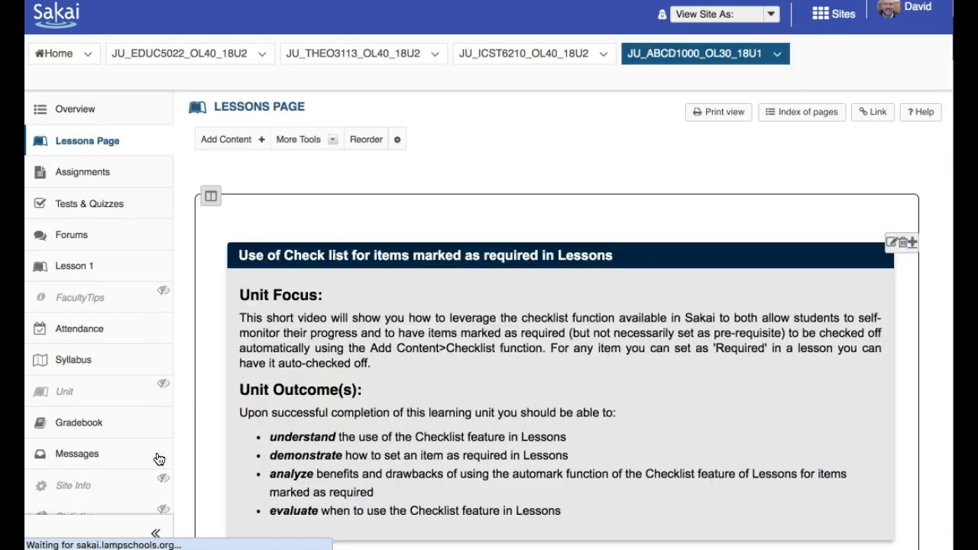
Inspect the edit options of the embedded LB-CSS folder listing, cancel without saving, and return to the lesson items.
{"action": "scroll", "coordinate": [422, 352], "scroll_direction": "down", "scroll_amount": 3}
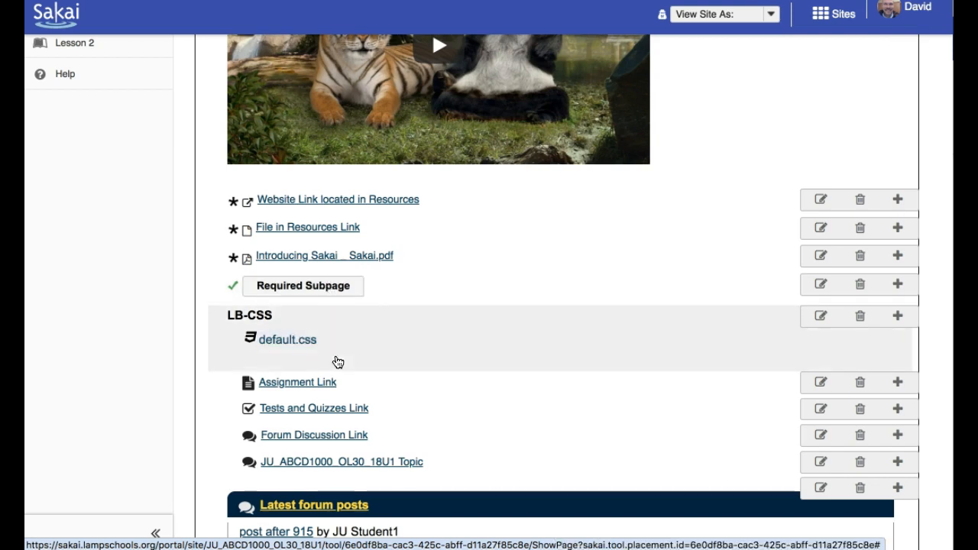
{"action": "scroll", "coordinate": [334, 362], "scroll_direction": "down", "scroll_amount": 1}
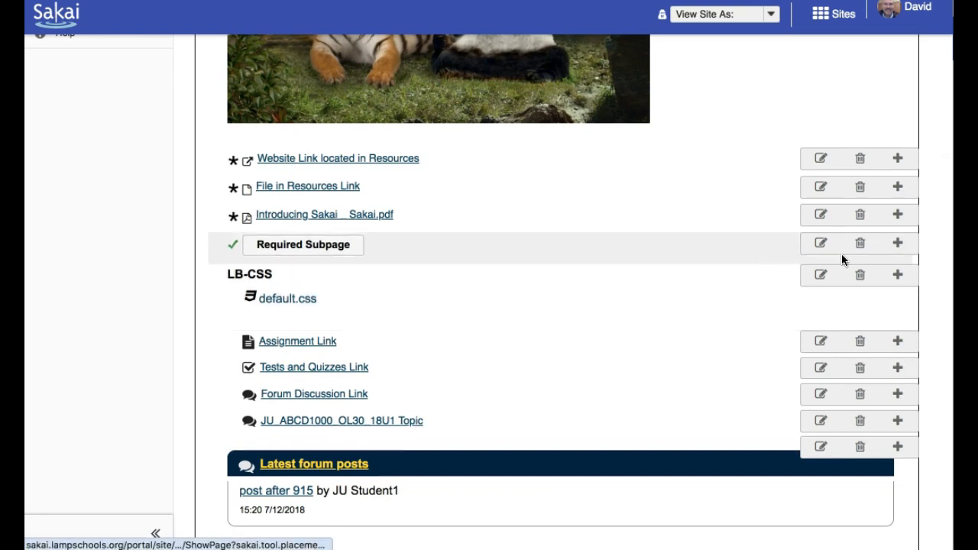
{"action": "left_click", "coordinate": [817, 275]}
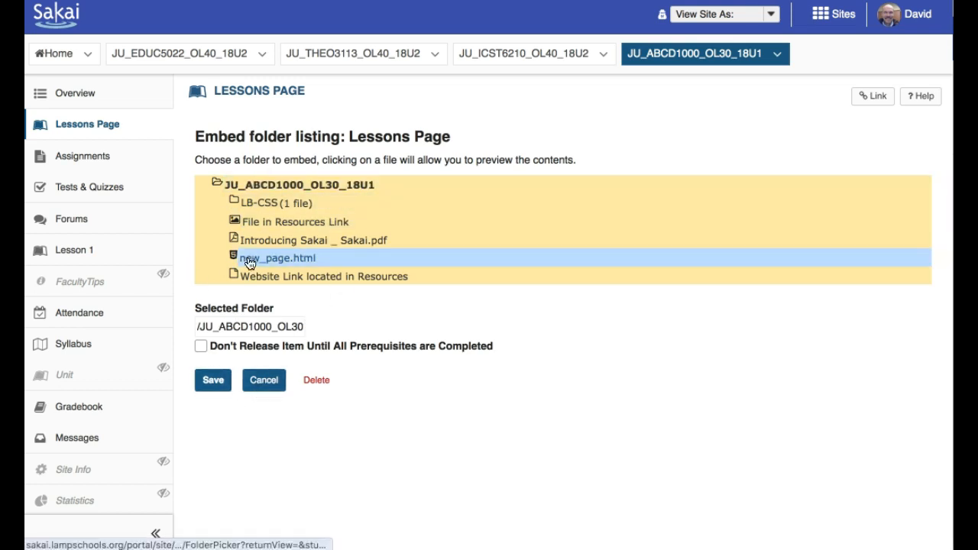
{"action": "left_click", "coordinate": [260, 390]}
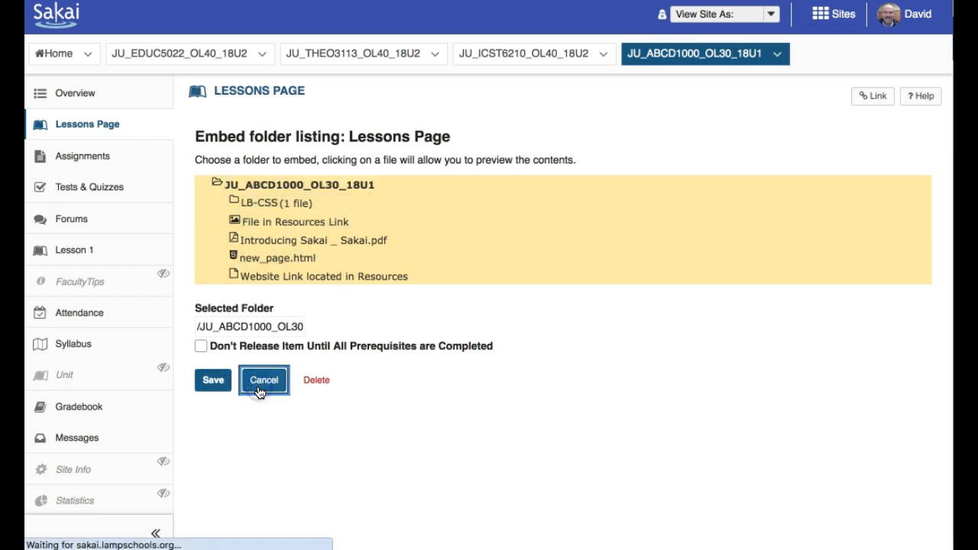
{"action": "scroll", "coordinate": [339, 392], "scroll_direction": "down", "scroll_amount": 5}
{"action": "scroll", "coordinate": [342, 398], "scroll_direction": "down", "scroll_amount": 8}
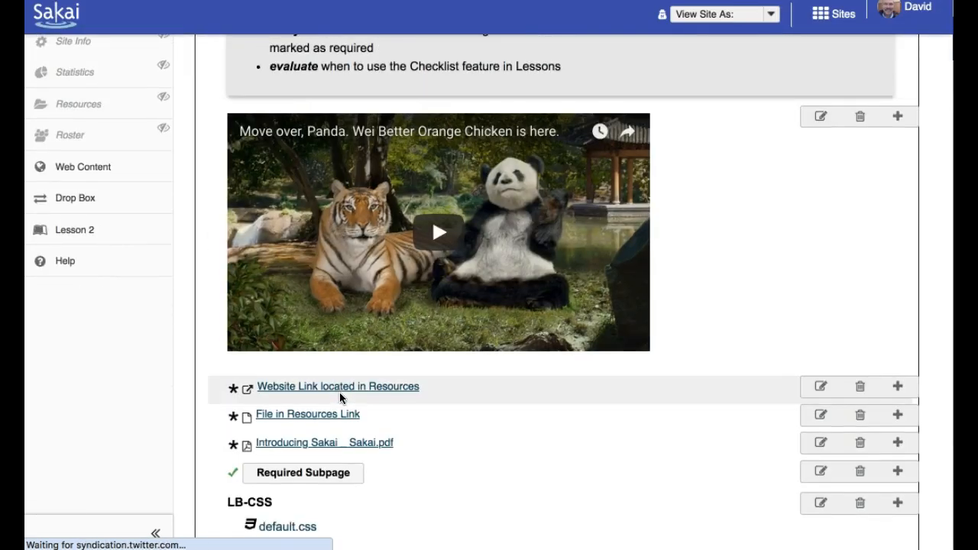
Set the Assignment Link item to require that the student submit the assignment, and update it.
{"action": "scroll", "coordinate": [339, 396], "scroll_direction": "down", "scroll_amount": 1}
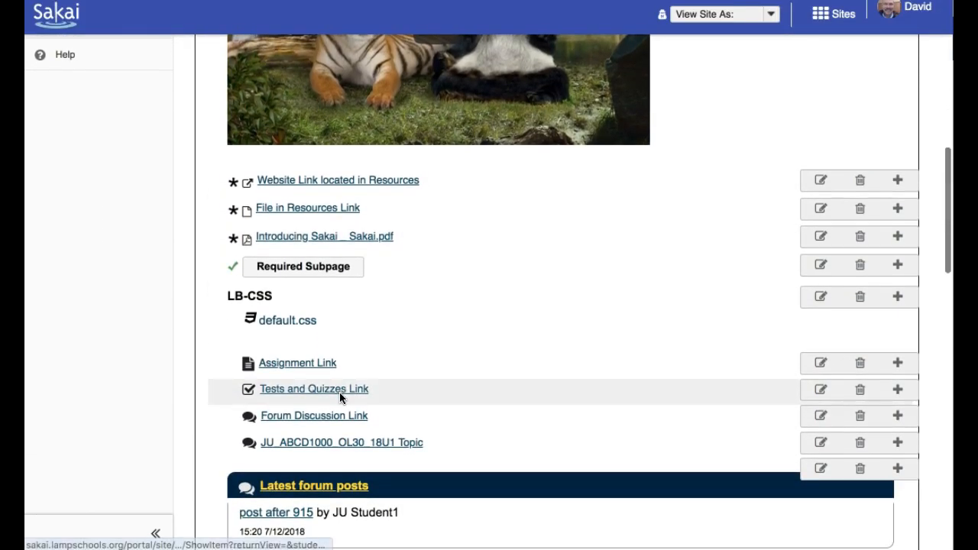
{"action": "scroll", "coordinate": [415, 382], "scroll_direction": "down", "scroll_amount": 1}
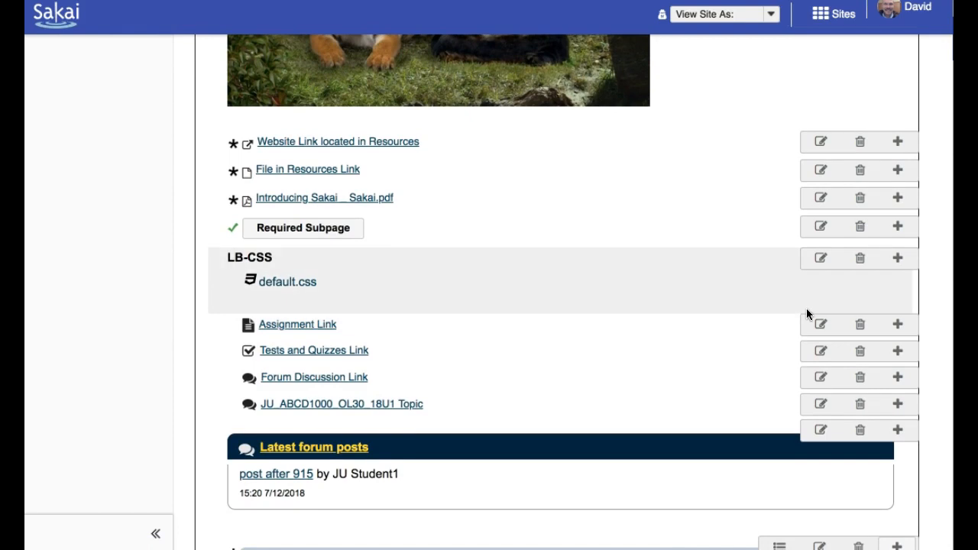
{"action": "left_click", "coordinate": [820, 324]}
{"action": "left_click", "coordinate": [136, 361]}
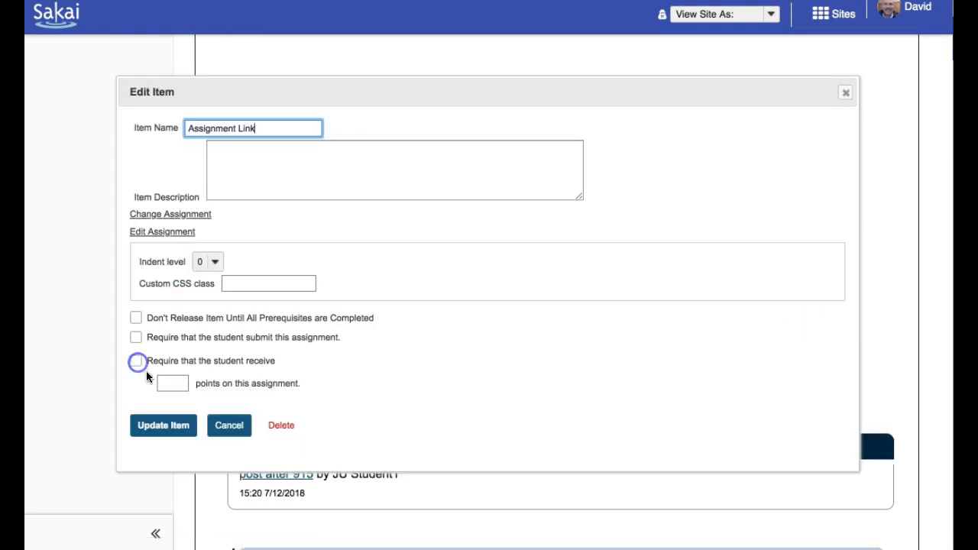
{"action": "left_click", "coordinate": [135, 337]}
{"action": "left_click", "coordinate": [162, 422]}
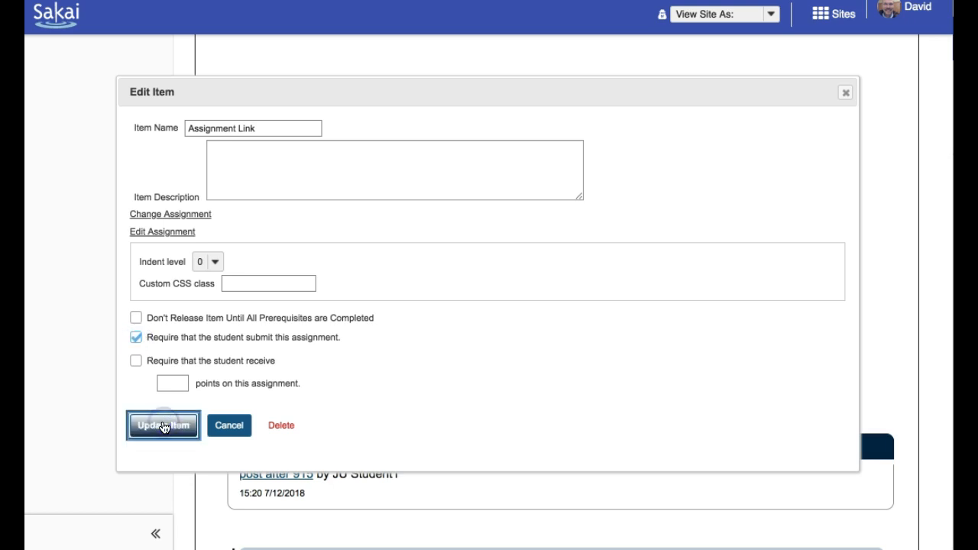
Set the Tests and Quizzes Link item to require that the student submit the assessment, and update it.
{"action": "scroll", "coordinate": [163, 428], "scroll_direction": "down", "scroll_amount": 15}
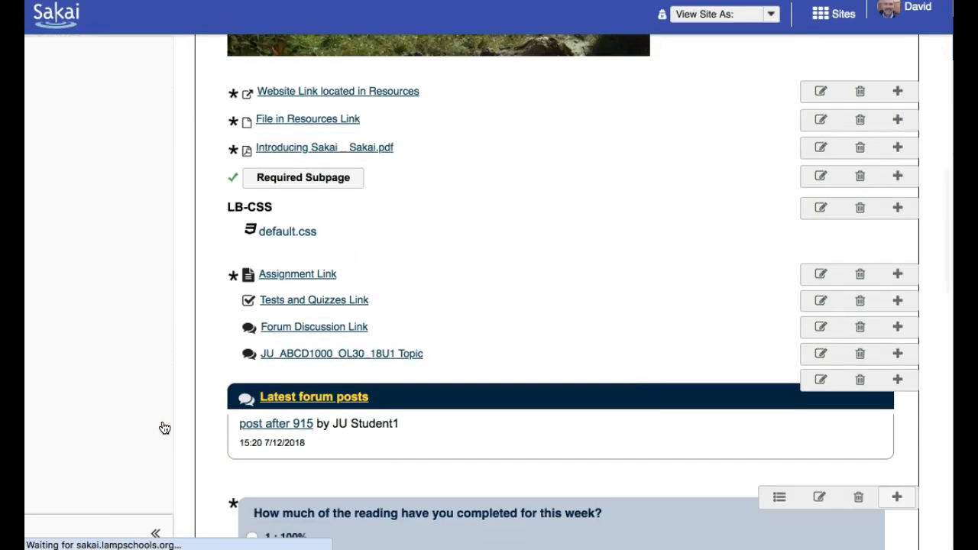
{"action": "left_click", "coordinate": [820, 257]}
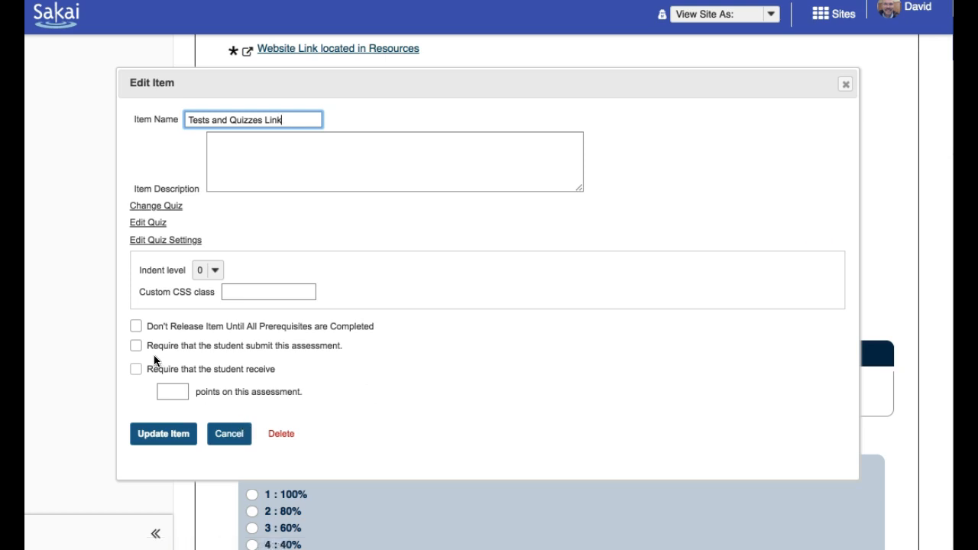
{"action": "left_click", "coordinate": [135, 345]}
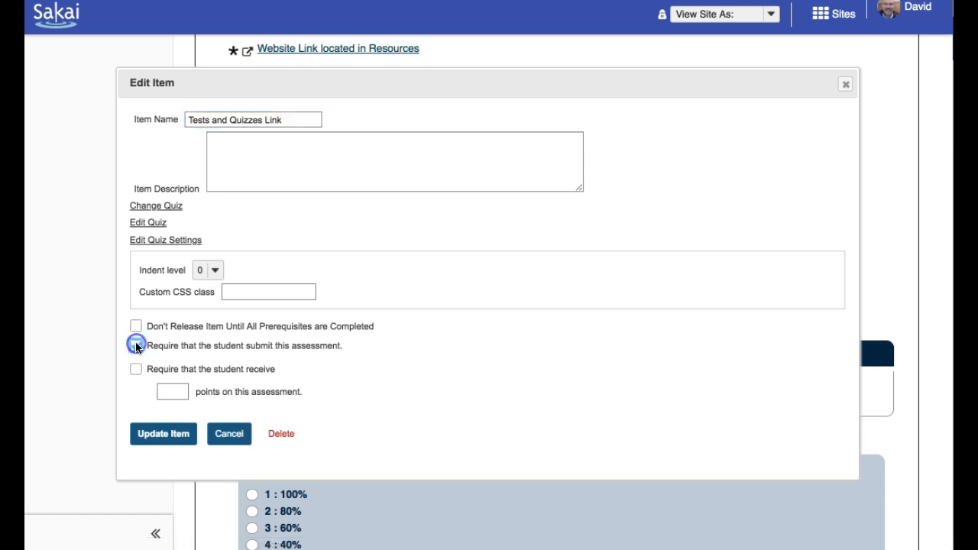
{"action": "left_click", "coordinate": [163, 434]}
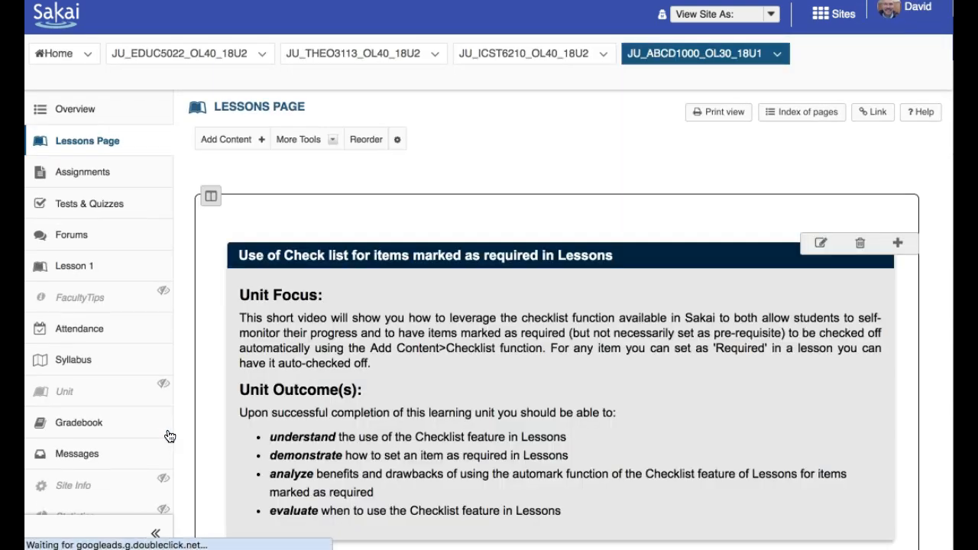
Set the JU_ABCD1000_OL30_18U1 Topic item to require that the student submit a posting, and update it.
{"action": "scroll", "coordinate": [170, 436], "scroll_direction": "down", "scroll_amount": 10}
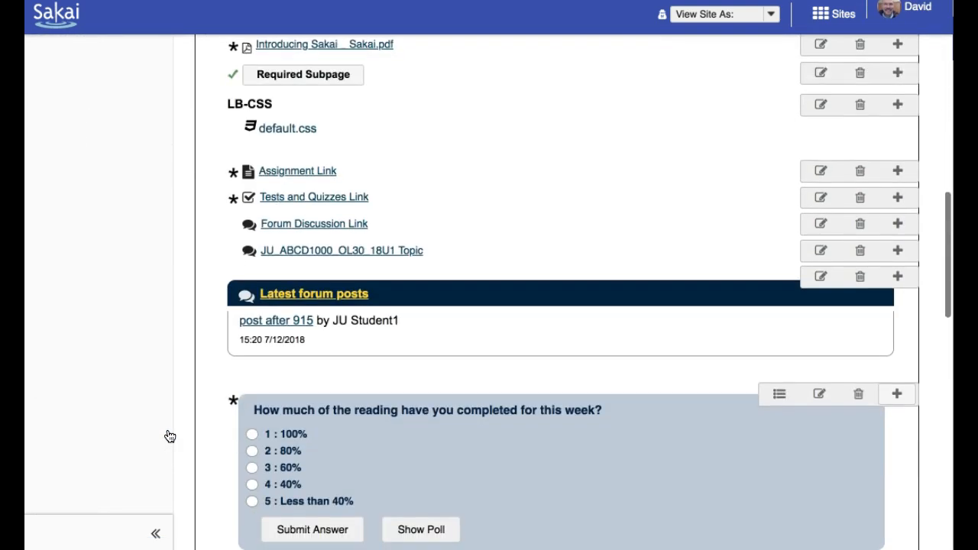
{"action": "scroll", "coordinate": [168, 434], "scroll_direction": "down", "scroll_amount": 2}
{"action": "scroll", "coordinate": [168, 435], "scroll_direction": "up", "scroll_amount": 2}
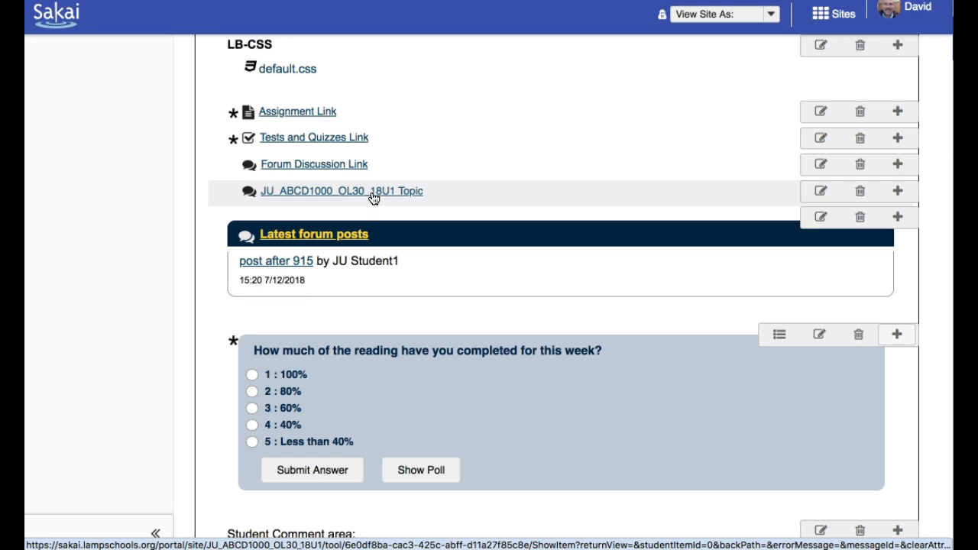
{"action": "left_click", "coordinate": [821, 191]}
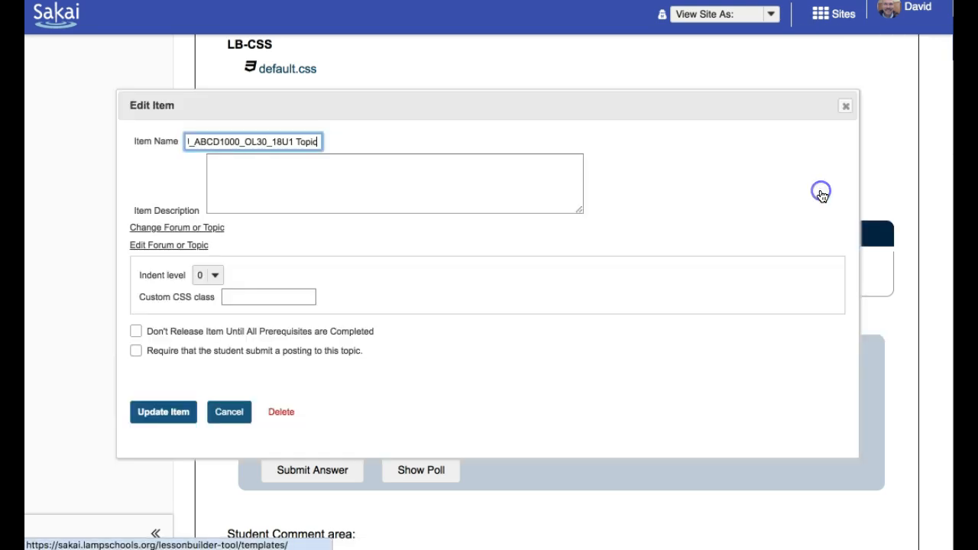
{"action": "left_click", "coordinate": [135, 351]}
{"action": "left_click", "coordinate": [177, 413]}
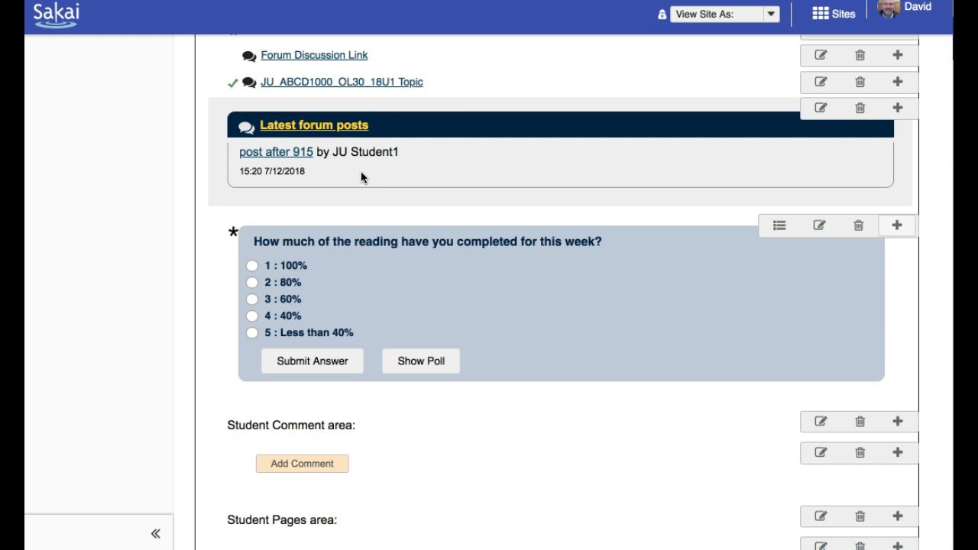
Inspect the edit options of the Latest forum posts block and the weekly reading question for a requirement setting, closing each dialog.
{"action": "left_click", "coordinate": [816, 108]}
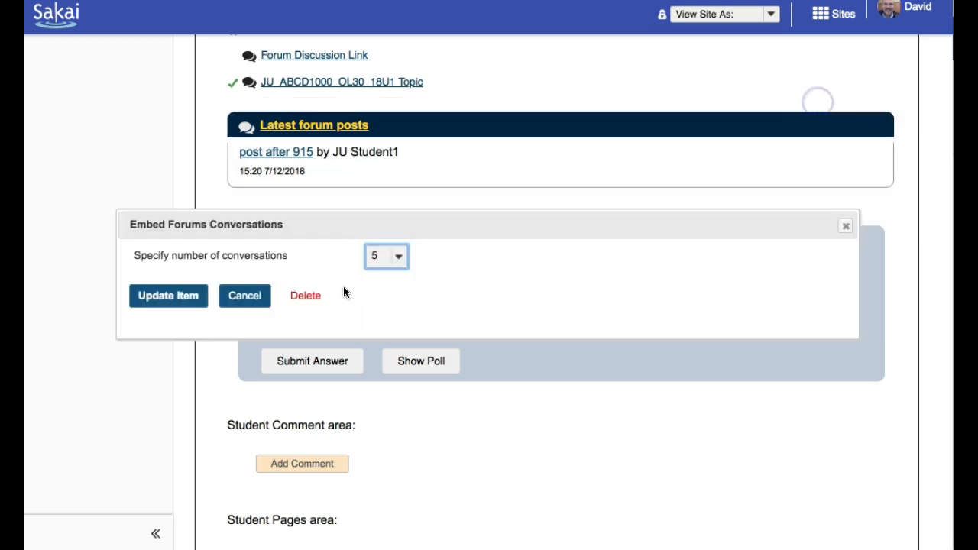
{"action": "left_click", "coordinate": [244, 306]}
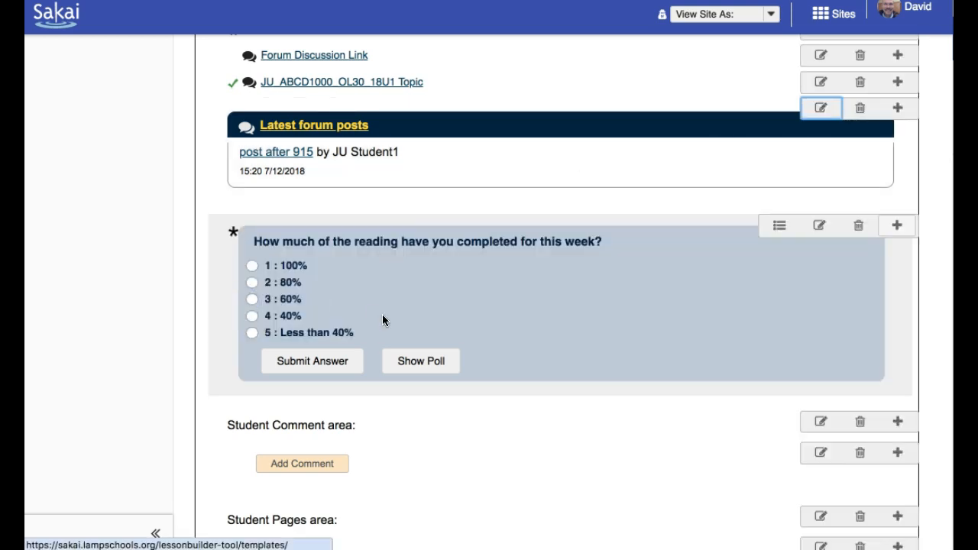
{"action": "scroll", "coordinate": [413, 313], "scroll_direction": "down", "scroll_amount": 1}
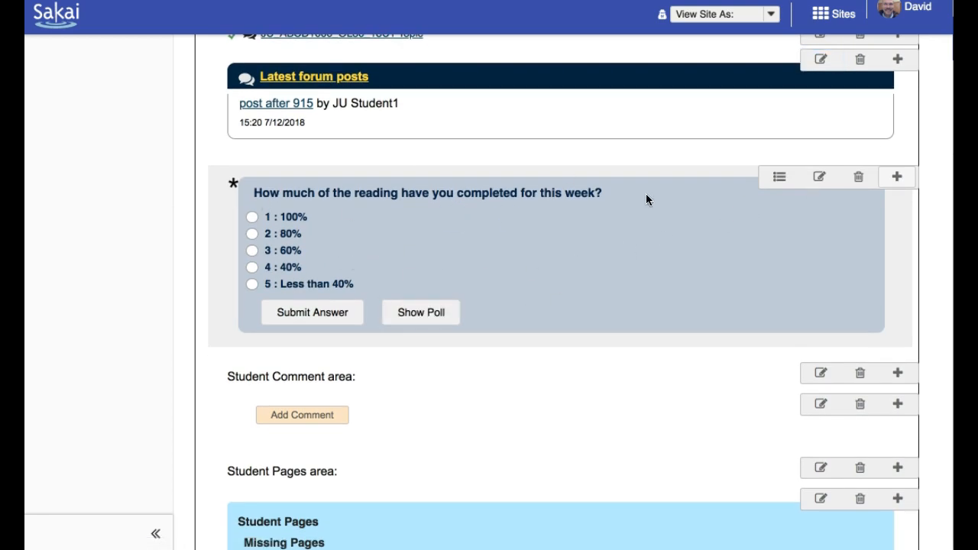
{"action": "left_click", "coordinate": [819, 177]}
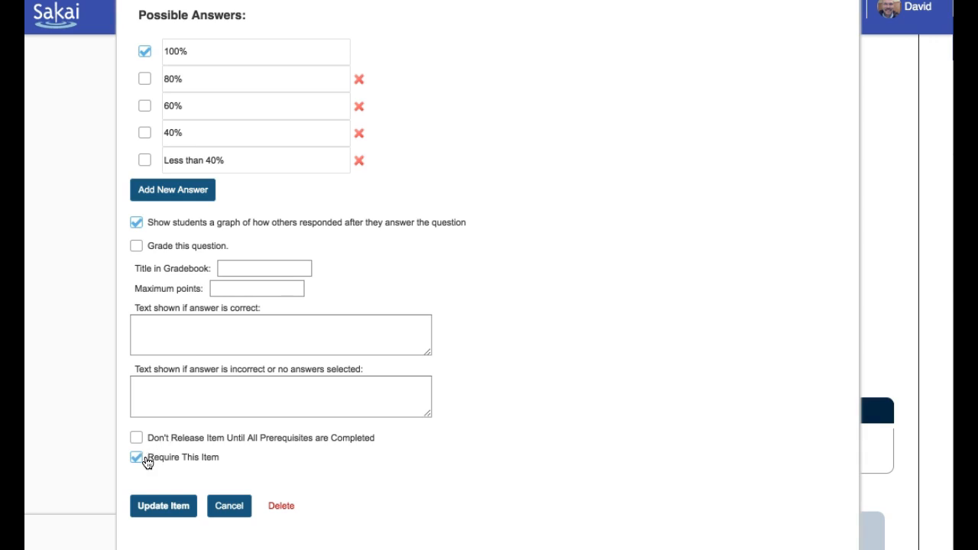
{"action": "left_click", "coordinate": [186, 506]}
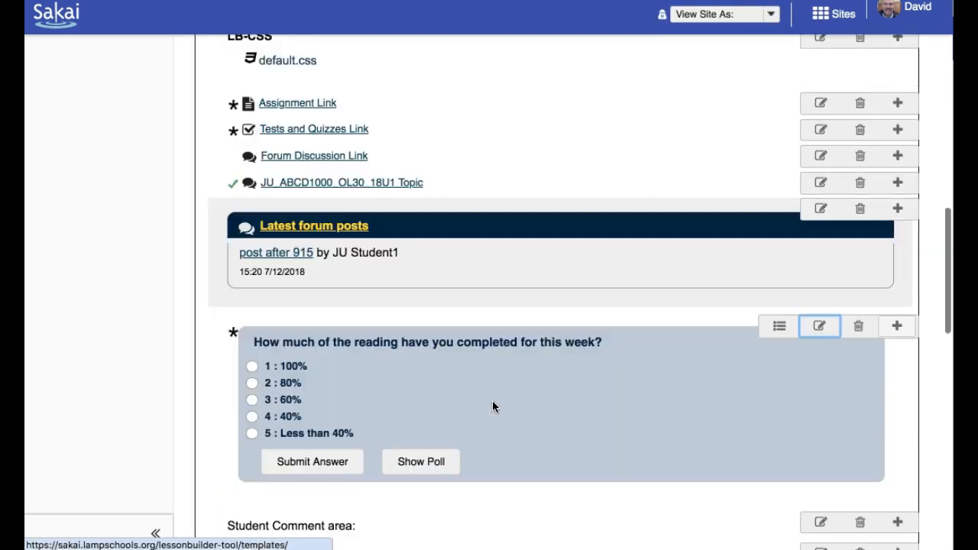
Set the comments section under Student Comment area as required and update it.
{"action": "scroll", "coordinate": [492, 400], "scroll_direction": "down", "scroll_amount": 5}
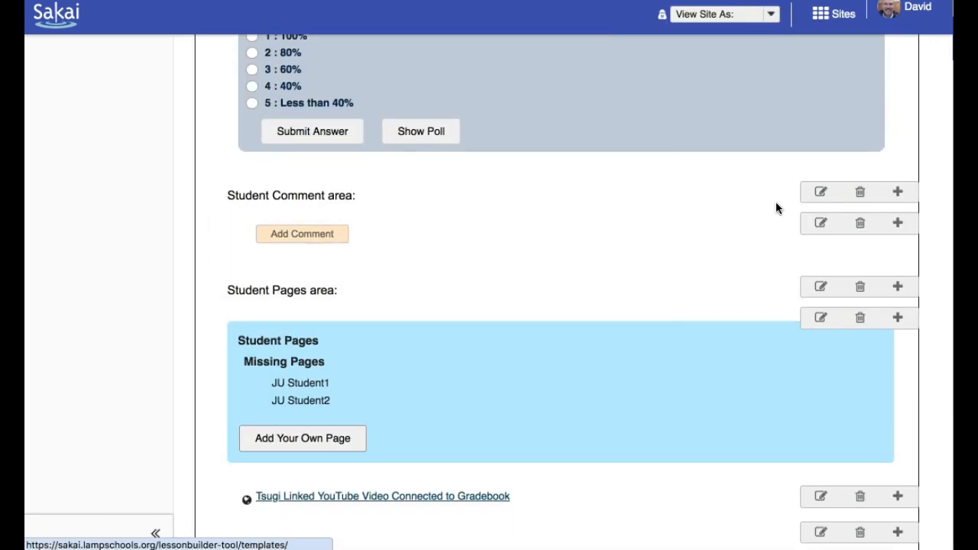
{"action": "left_click", "coordinate": [820, 222]}
{"action": "left_click", "coordinate": [133, 302]}
{"action": "left_click", "coordinate": [153, 342]}
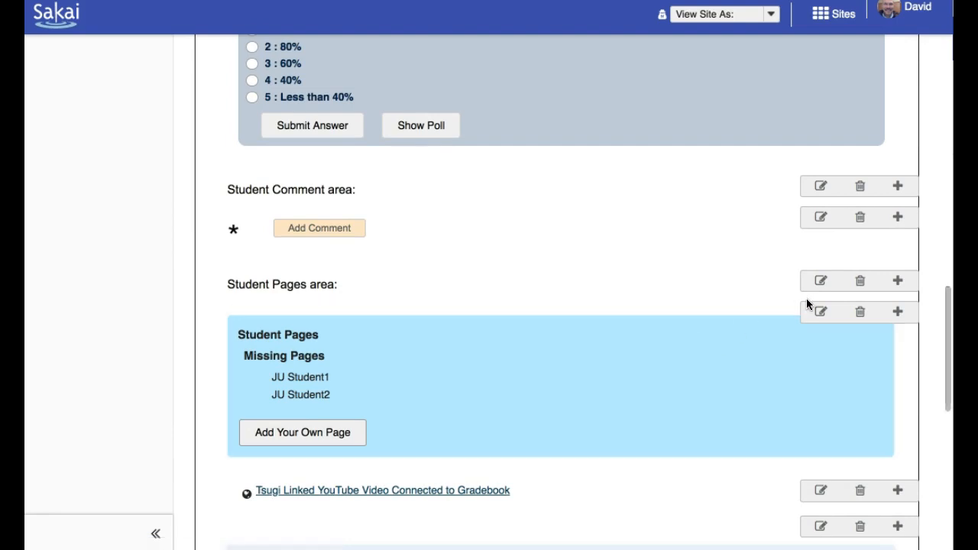
Set the student content section under Student Pages area as required and update it.
{"action": "left_click", "coordinate": [820, 311]}
{"action": "left_click", "coordinate": [135, 430]}
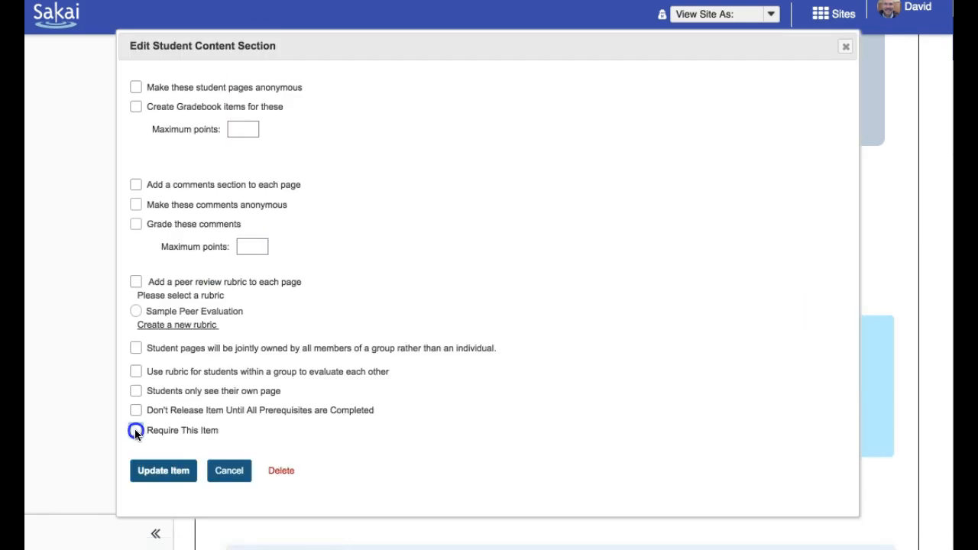
{"action": "left_click", "coordinate": [164, 470]}
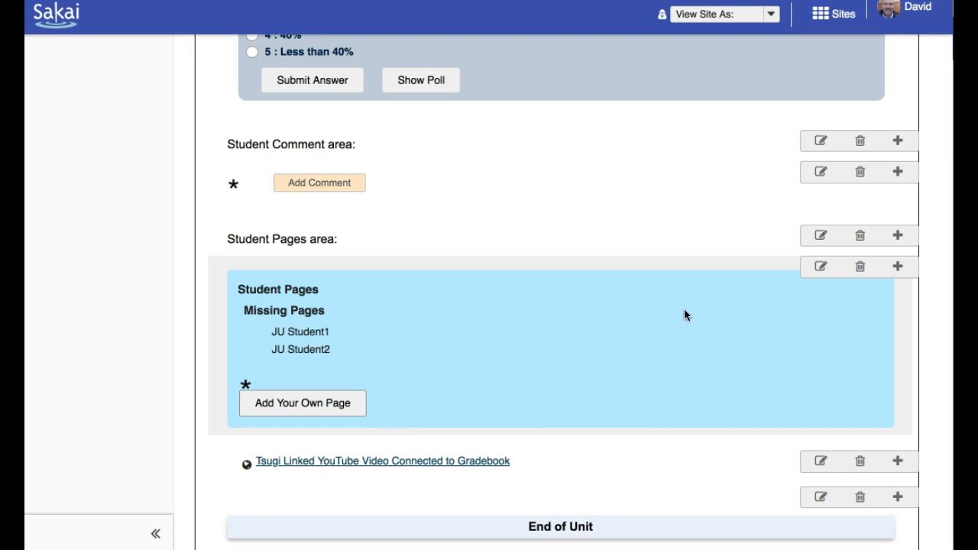
Set the Tsugi Linked YouTube Video Connected to Gradebook item to require that the student use it, and update it.
{"action": "scroll", "coordinate": [559, 473], "scroll_direction": "down", "scroll_amount": 3}
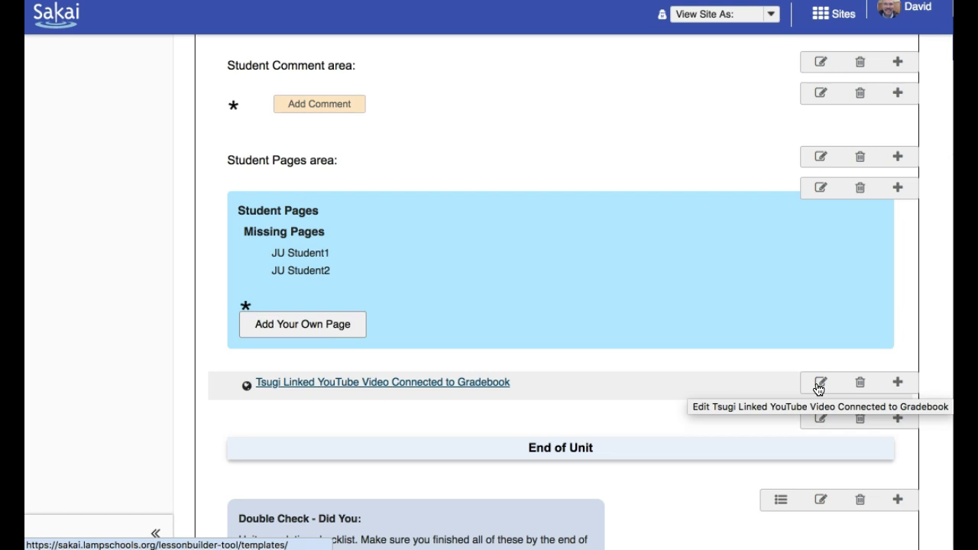
{"action": "left_click", "coordinate": [817, 385]}
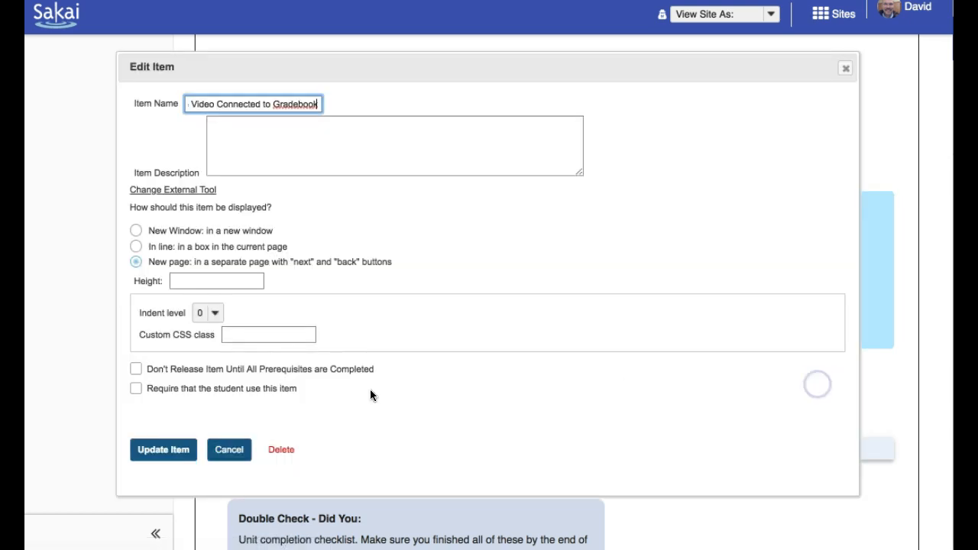
{"action": "left_click", "coordinate": [135, 389]}
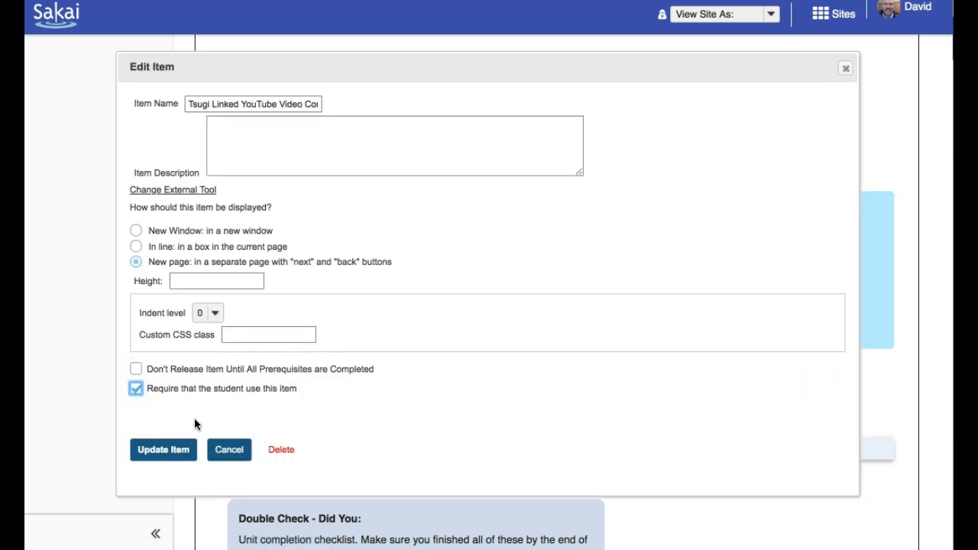
{"action": "left_click", "coordinate": [184, 457]}
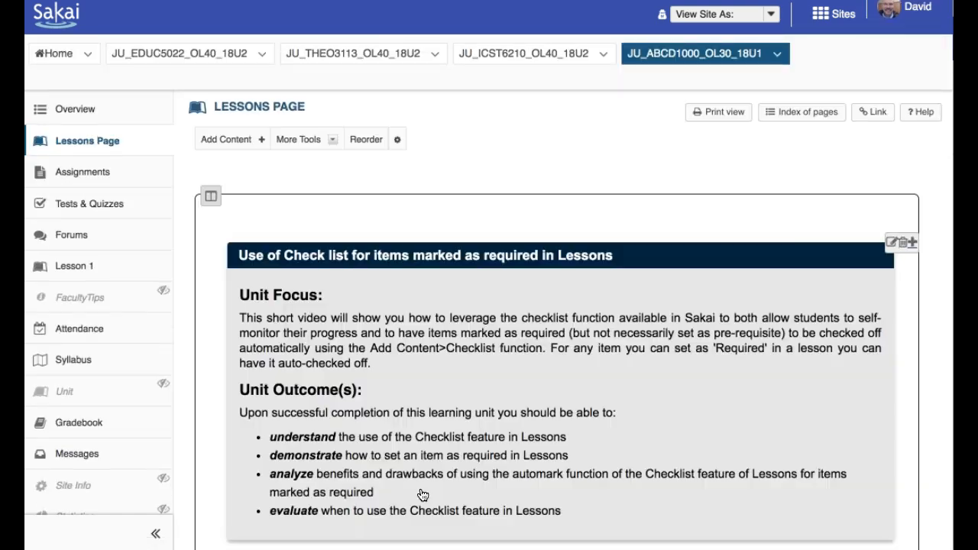
Review the lesson's required items and compare them with the entries of the unit completion checklist under End of Unit.
{"action": "scroll", "coordinate": [422, 495], "scroll_direction": "down", "scroll_amount": 3}
{"action": "scroll", "coordinate": [422, 495], "scroll_direction": "down", "scroll_amount": 8}
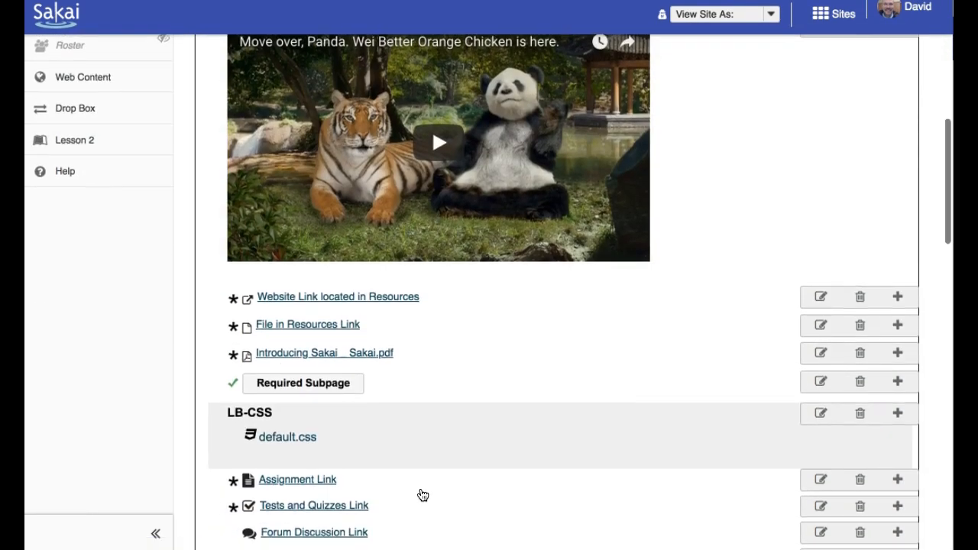
{"action": "scroll", "coordinate": [422, 496], "scroll_direction": "down", "scroll_amount": 12}
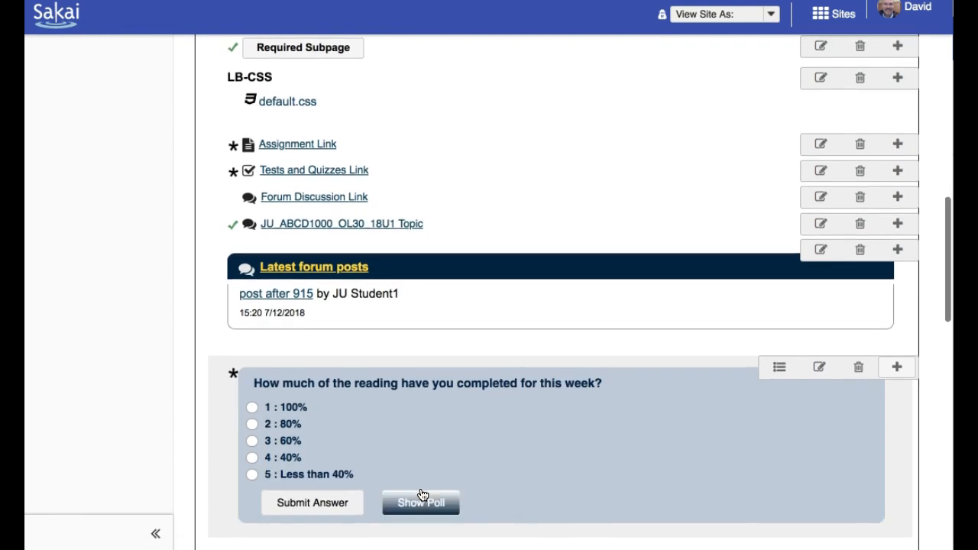
{"action": "scroll", "coordinate": [422, 495], "scroll_direction": "down", "scroll_amount": 3}
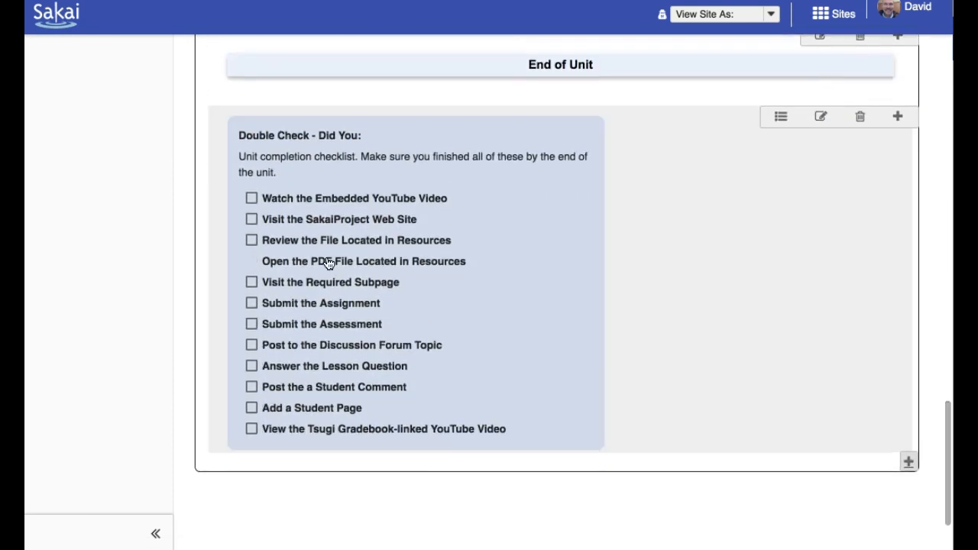
{"action": "left_click", "coordinate": [351, 401]}
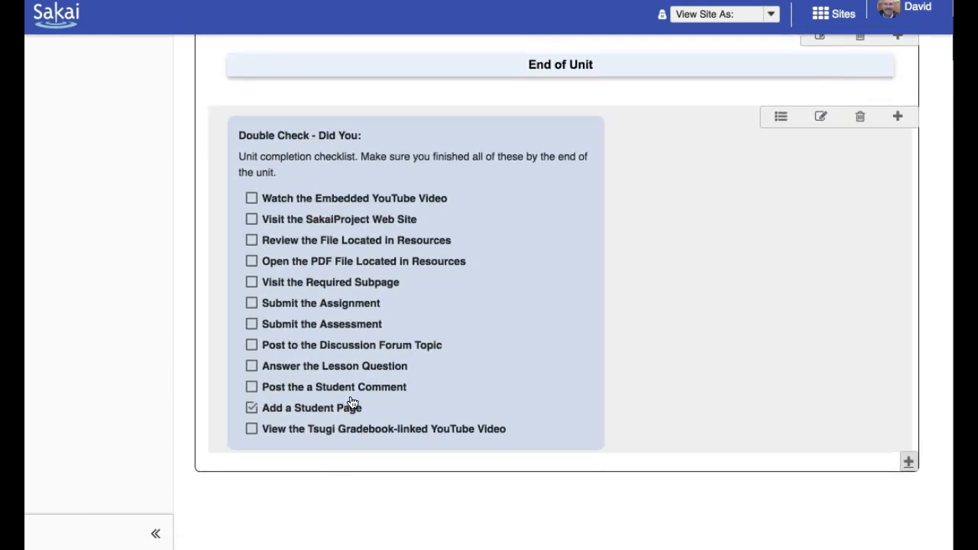
{"action": "scroll", "coordinate": [351, 403], "scroll_direction": "up", "scroll_amount": 2}
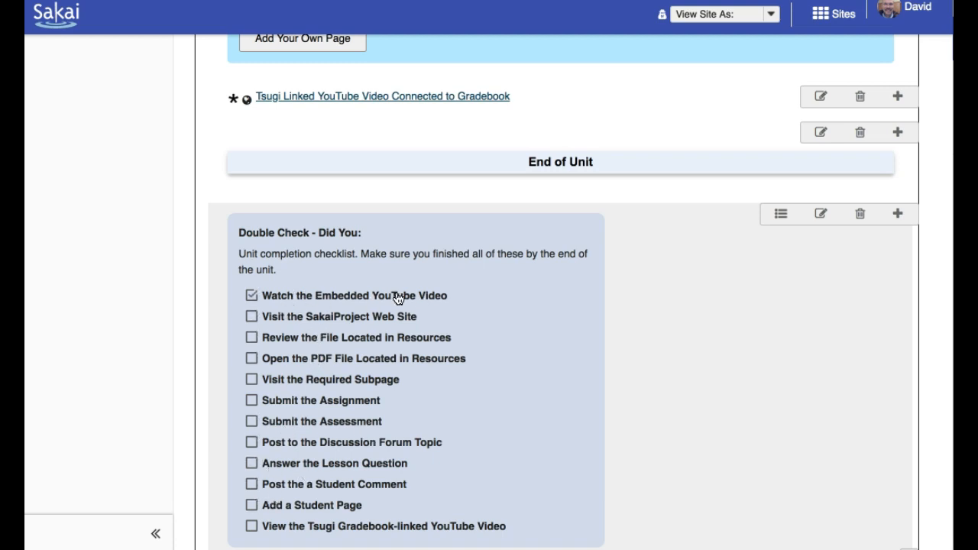
{"action": "scroll", "coordinate": [406, 297], "scroll_direction": "up", "scroll_amount": 10}
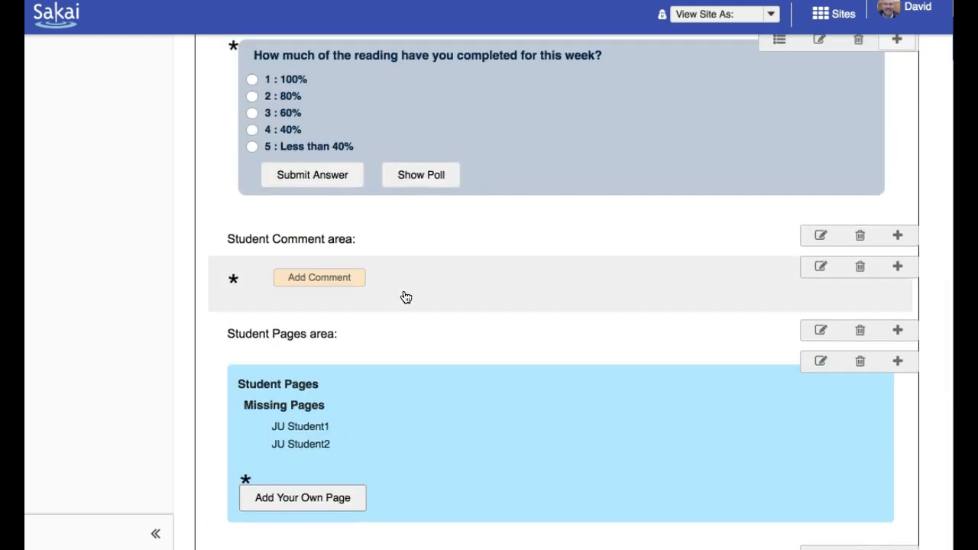
{"action": "scroll", "coordinate": [406, 297], "scroll_direction": "down", "scroll_amount": 5}
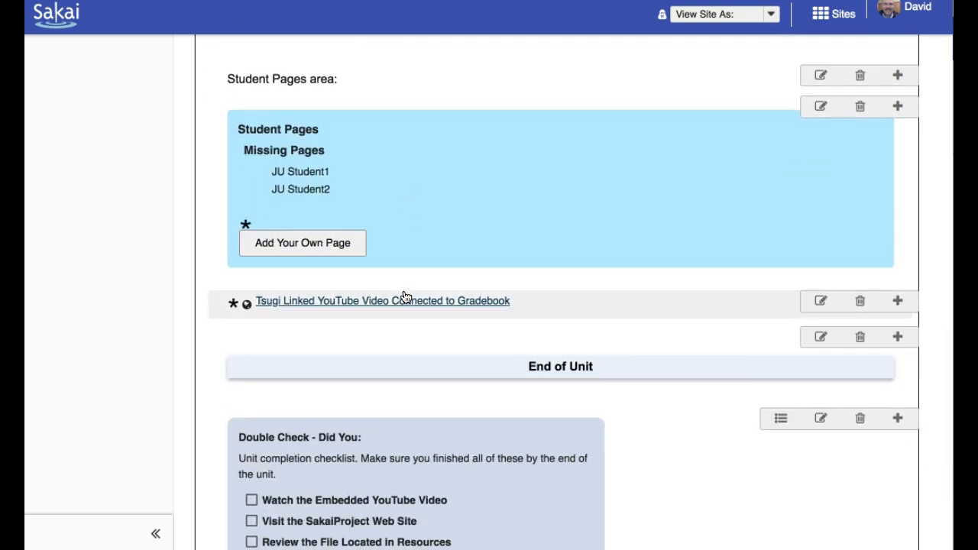
{"action": "scroll", "coordinate": [439, 484], "scroll_direction": "down", "scroll_amount": 5}
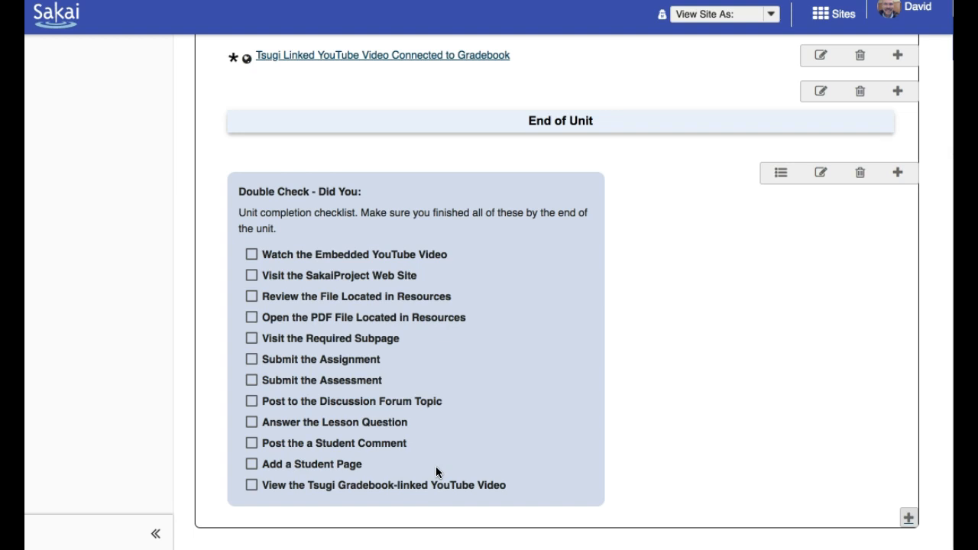
Look over the entries in the unit completion checklist's settings and leave them without saving.
{"action": "left_click", "coordinate": [822, 172]}
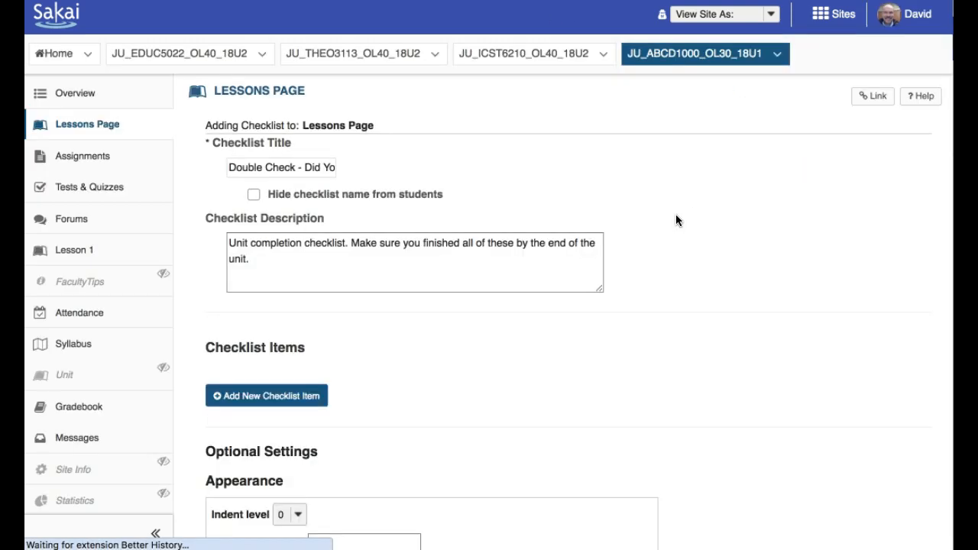
{"action": "scroll", "coordinate": [598, 288], "scroll_direction": "down", "scroll_amount": 3}
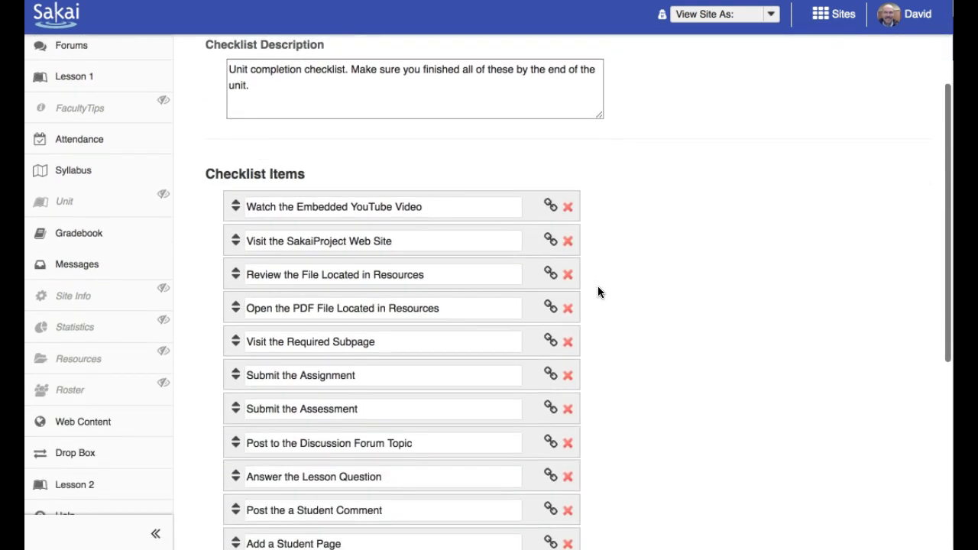
{"action": "scroll", "coordinate": [597, 286], "scroll_direction": "down", "scroll_amount": 2}
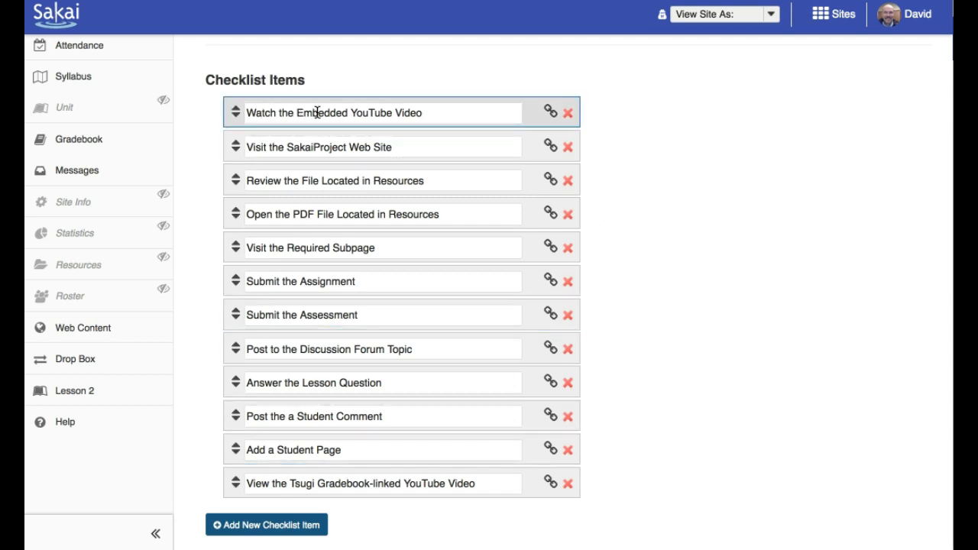
{"action": "scroll", "coordinate": [426, 112], "scroll_direction": "down", "scroll_amount": 5}
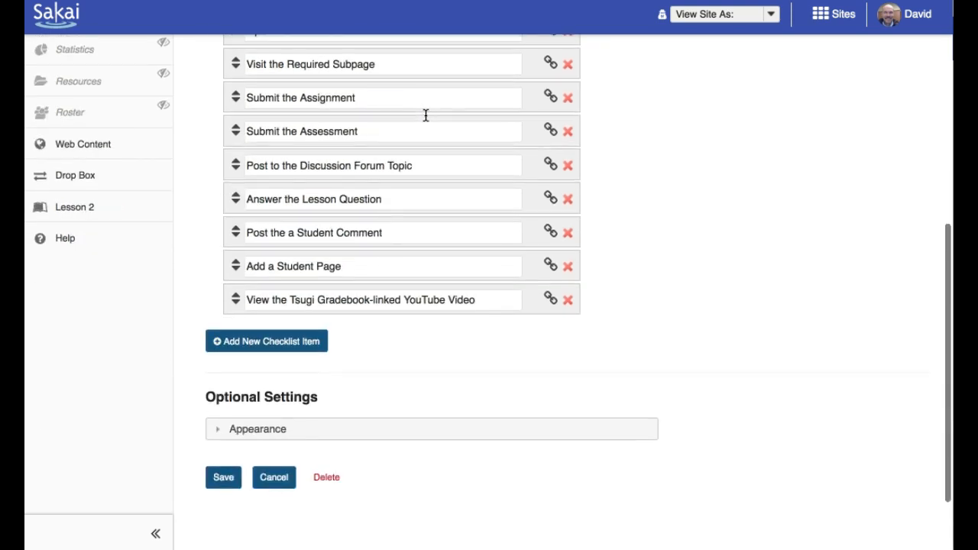
{"action": "left_click", "coordinate": [266, 481]}
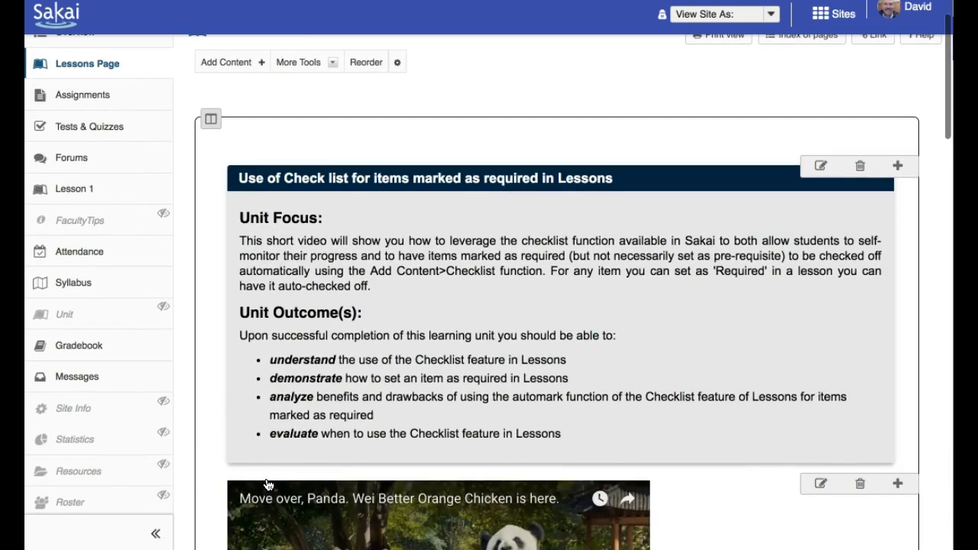
Check the embedded YouTube video's settings for a required option and cancel out of them.
{"action": "right_click", "coordinate": [268, 484]}
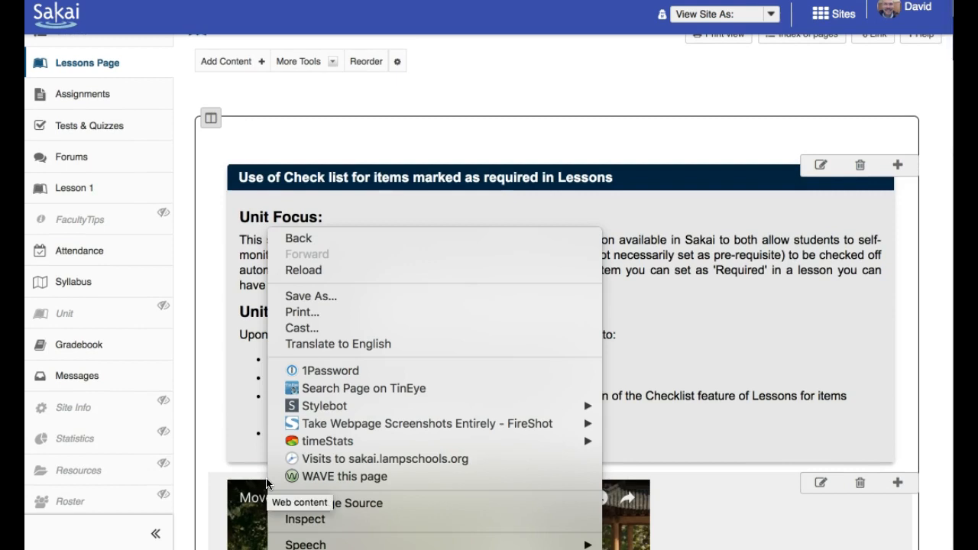
{"action": "left_click", "coordinate": [242, 360]}
{"action": "scroll", "coordinate": [241, 360], "scroll_direction": "down", "scroll_amount": 6}
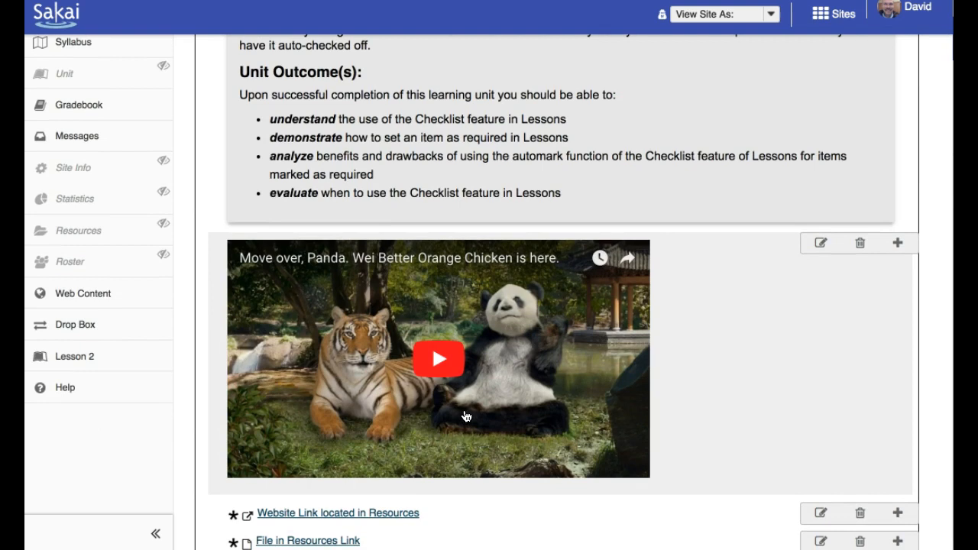
{"action": "left_click", "coordinate": [820, 245]}
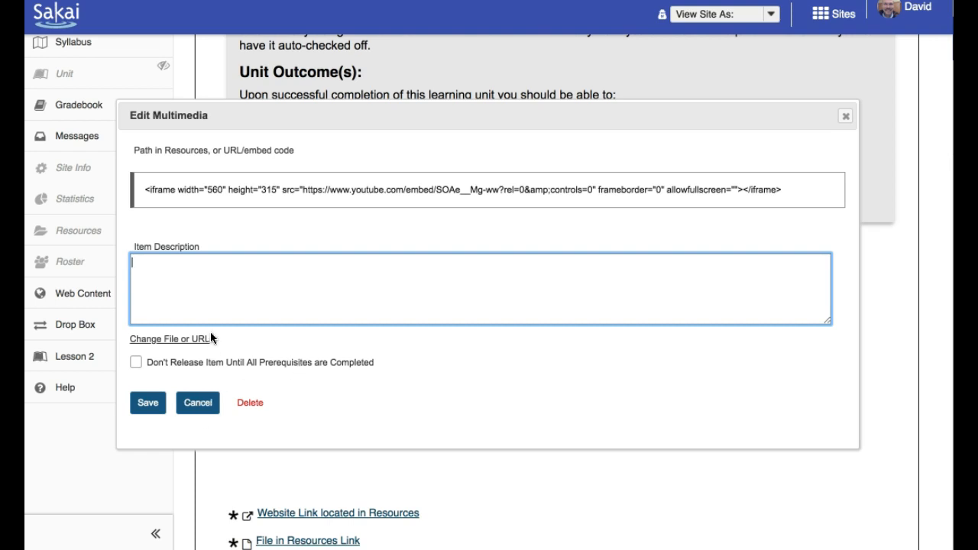
{"action": "left_click", "coordinate": [196, 403]}
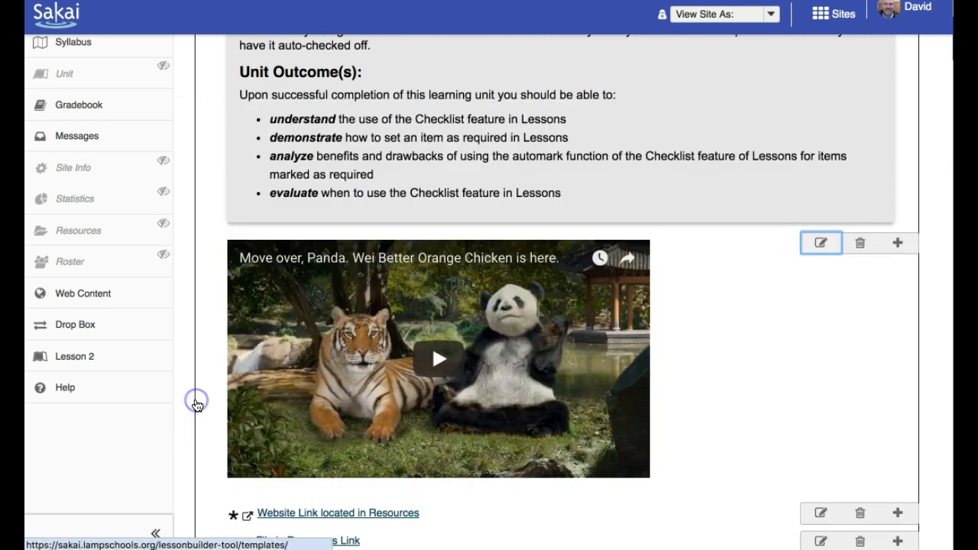
Compare the Watch the Embedded YouTube Video checklist entry under End of Unit with the video embedded in the lesson.
{"action": "scroll", "coordinate": [410, 382], "scroll_direction": "down", "scroll_amount": 2}
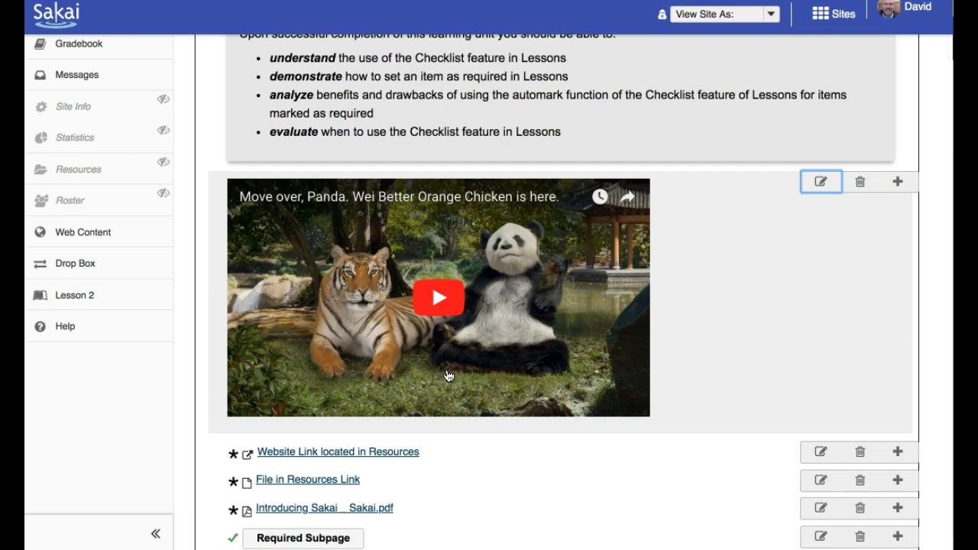
{"action": "scroll", "coordinate": [449, 375], "scroll_direction": "down", "scroll_amount": 15}
{"action": "scroll", "coordinate": [449, 375], "scroll_direction": "down", "scroll_amount": 4}
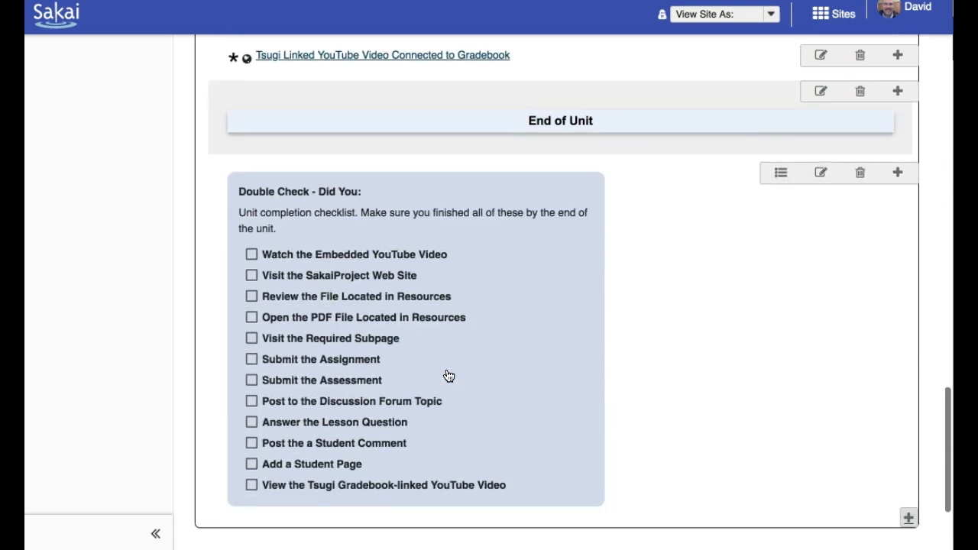
{"action": "left_click", "coordinate": [342, 258]}
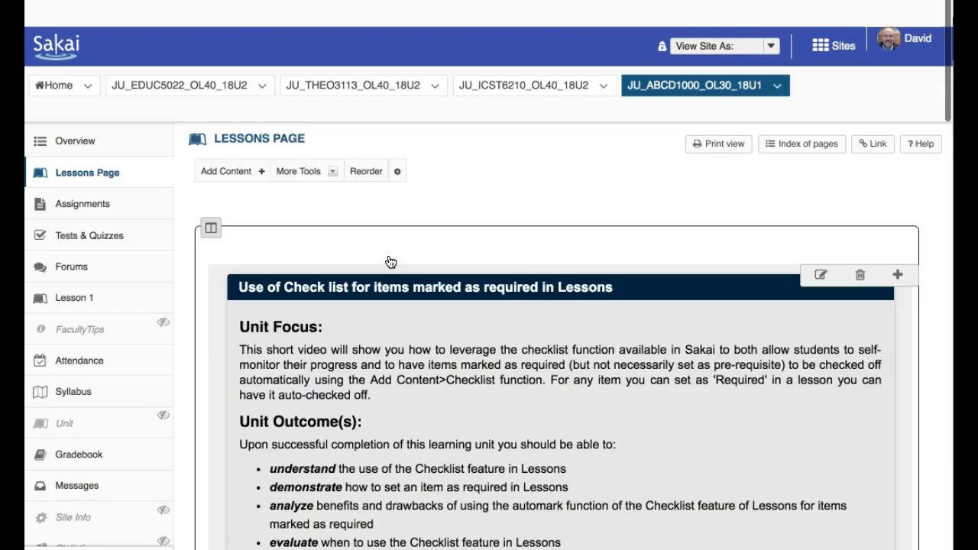
{"action": "scroll", "coordinate": [389, 258], "scroll_direction": "down", "scroll_amount": 3}
{"action": "scroll", "coordinate": [389, 258], "scroll_direction": "down", "scroll_amount": 3}
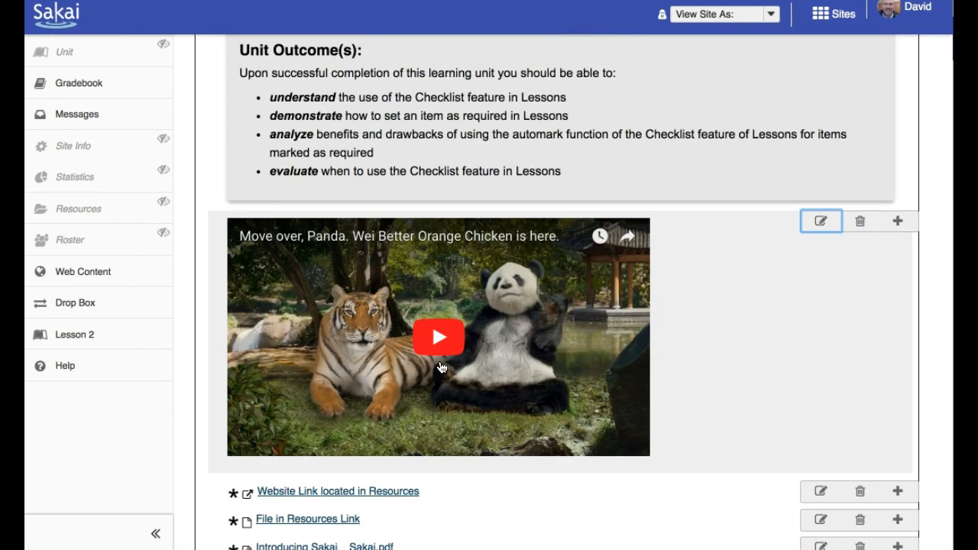
{"action": "scroll", "coordinate": [441, 367], "scroll_direction": "down", "scroll_amount": 20}
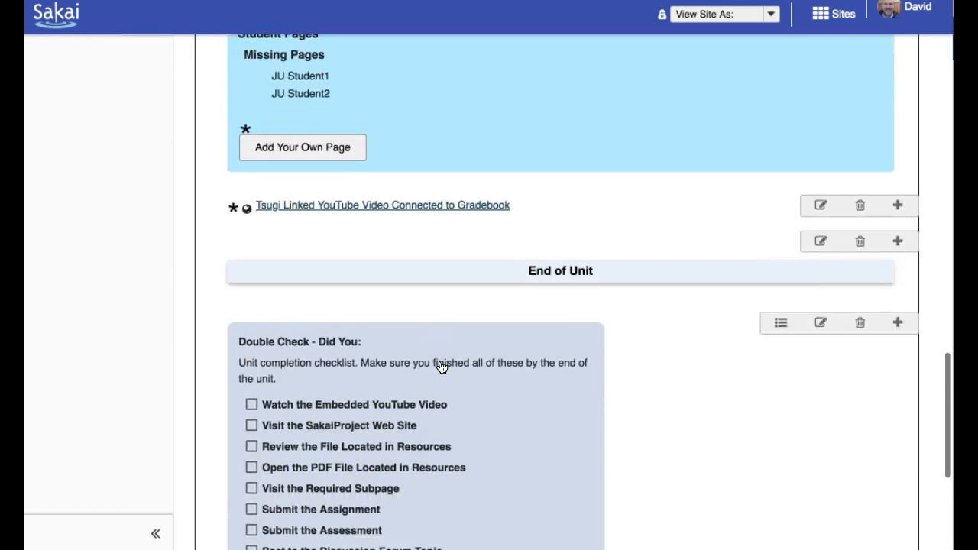
In the unit completion checklist, link the Visit the SakaiProject Web Site entry to Website Link located in Resources.
{"action": "left_click", "coordinate": [821, 219]}
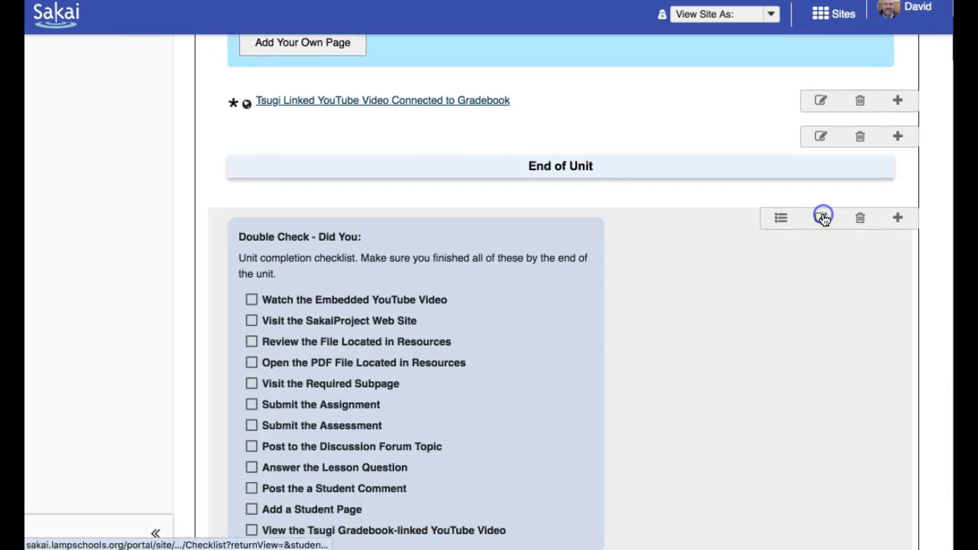
{"action": "scroll", "coordinate": [442, 342], "scroll_direction": "down", "scroll_amount": 5}
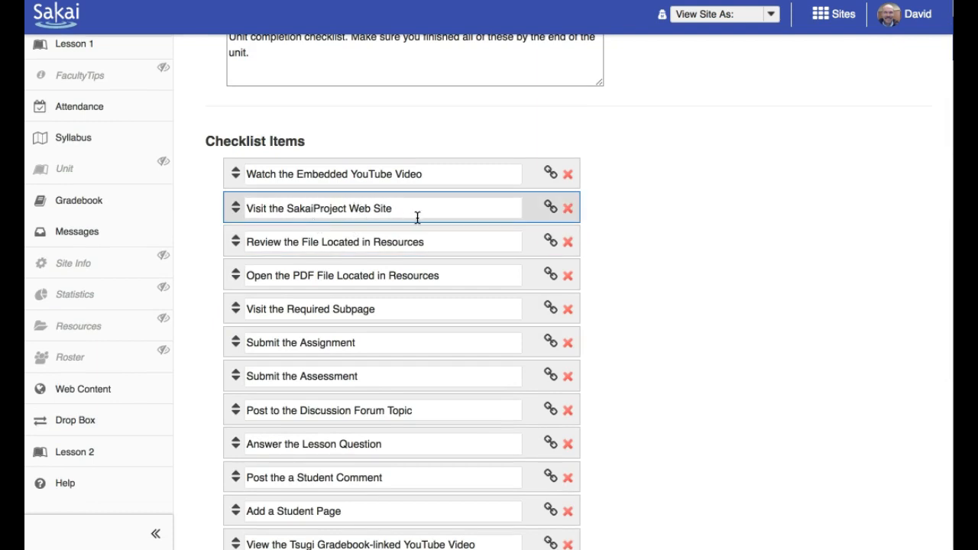
{"action": "left_click", "coordinate": [550, 208]}
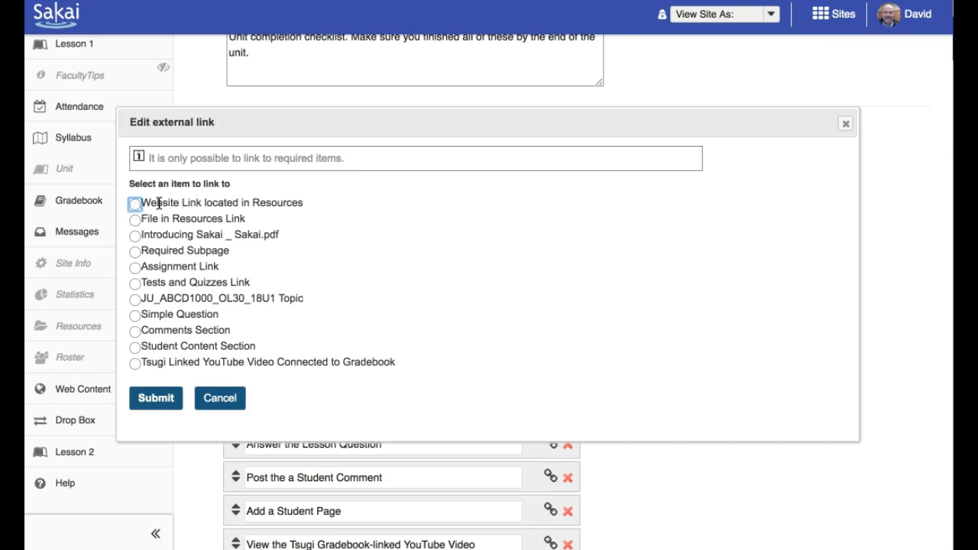
{"action": "left_click", "coordinate": [134, 204]}
{"action": "left_click", "coordinate": [159, 397]}
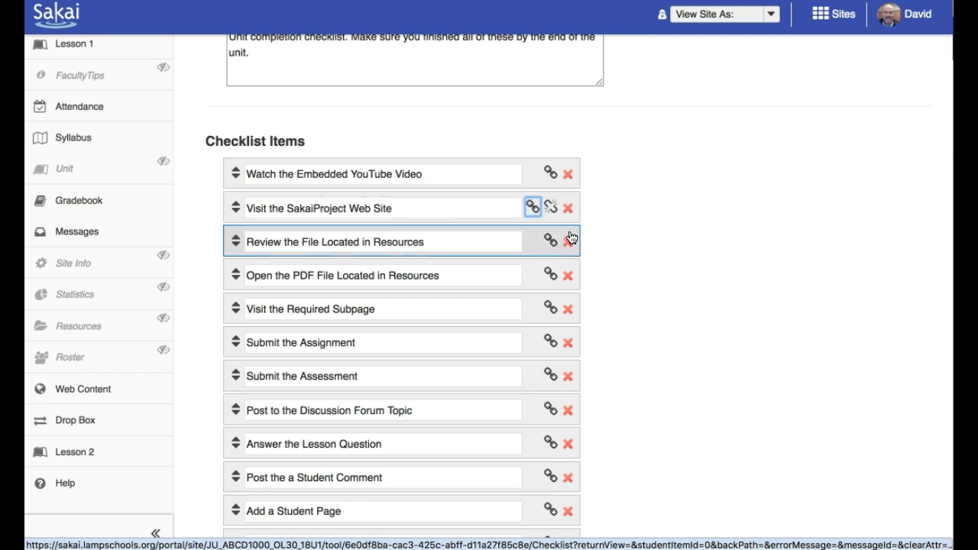
Link the Review the File Located in Resources checklist entry to File in Resources Link.
{"action": "scroll", "coordinate": [570, 239], "scroll_direction": "down", "scroll_amount": 1}
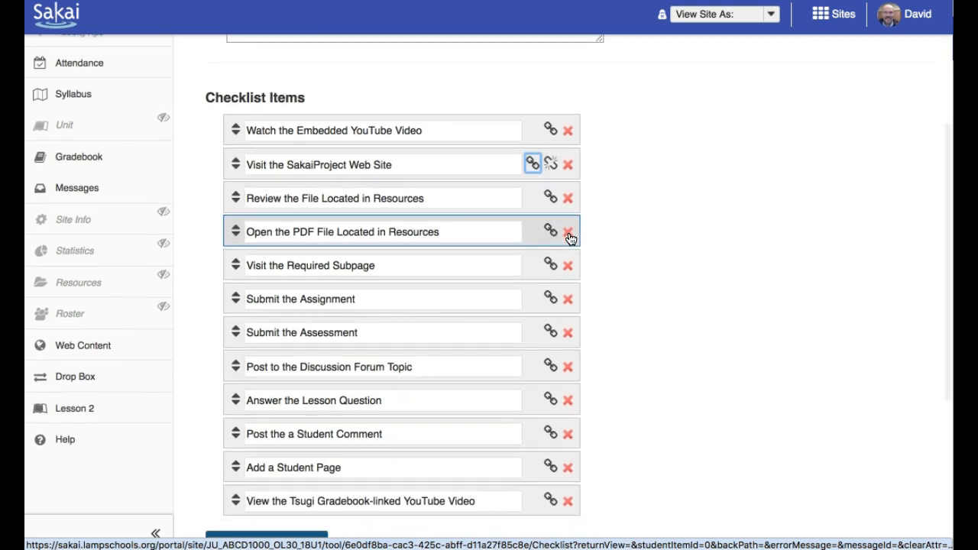
{"action": "left_click", "coordinate": [550, 196]}
{"action": "left_click", "coordinate": [135, 219]}
{"action": "left_click", "coordinate": [152, 396]}
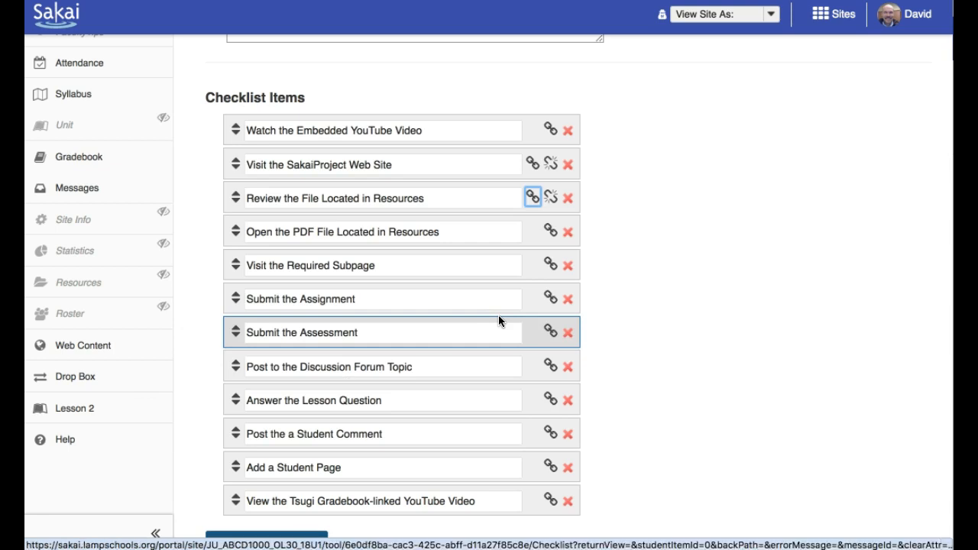
Save the unit completion checklist with its entries linked to the required lesson items.
{"action": "scroll", "coordinate": [498, 315], "scroll_direction": "down", "scroll_amount": 1}
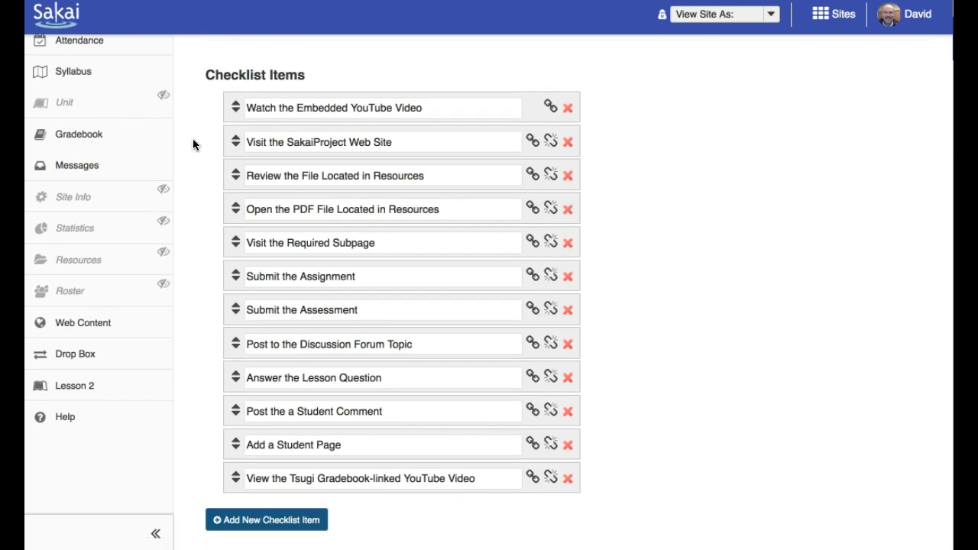
{"action": "scroll", "coordinate": [209, 175], "scroll_direction": "down", "scroll_amount": 6}
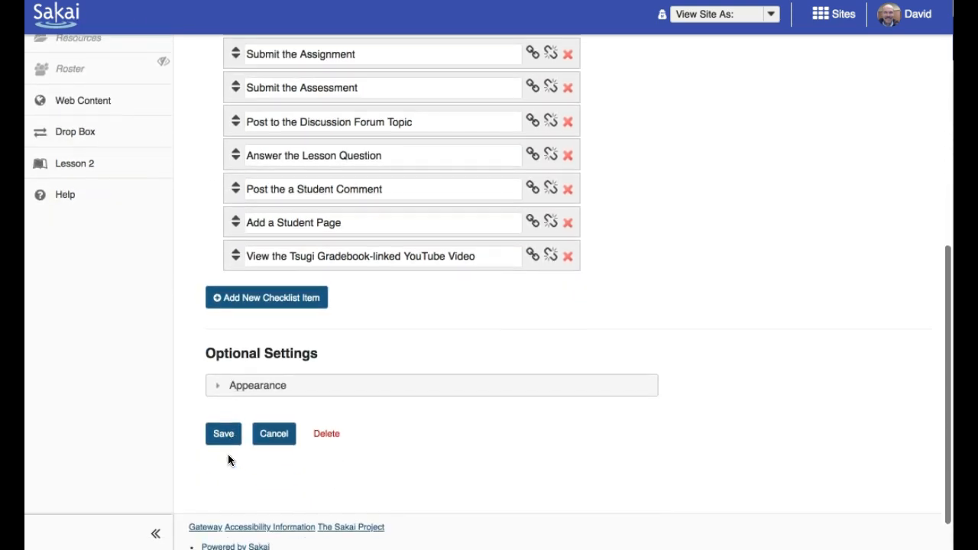
{"action": "left_click", "coordinate": [223, 434]}
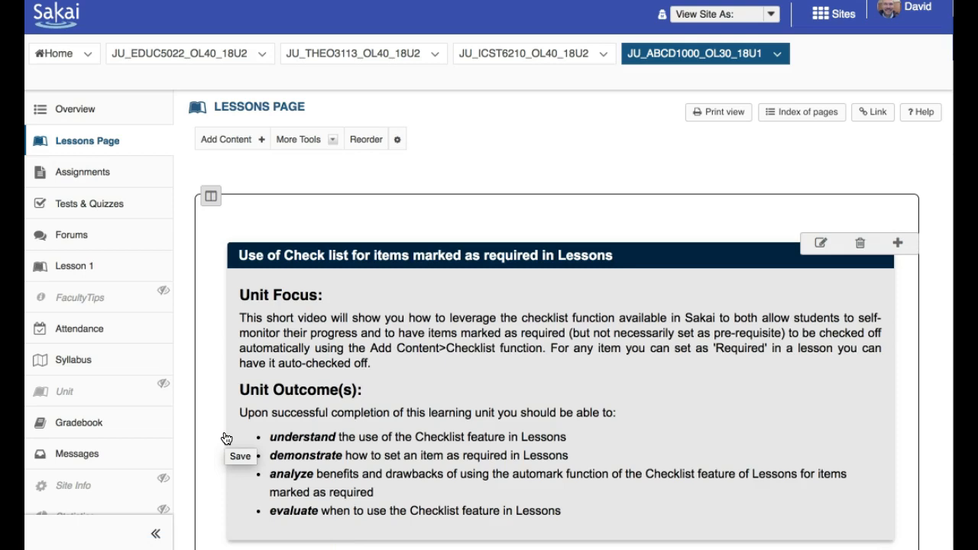
Switch to the student's browser session, reload the Lessons page, and compare its required items with the Double Check checklist under End of Unit.
{"action": "mouse_move", "coordinate": [172, 541]}
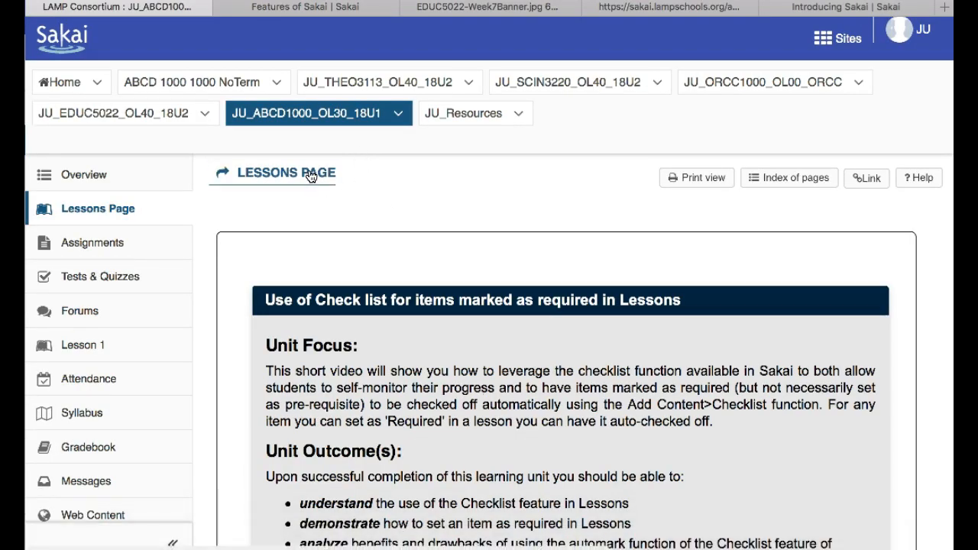
{"action": "left_click", "coordinate": [309, 174]}
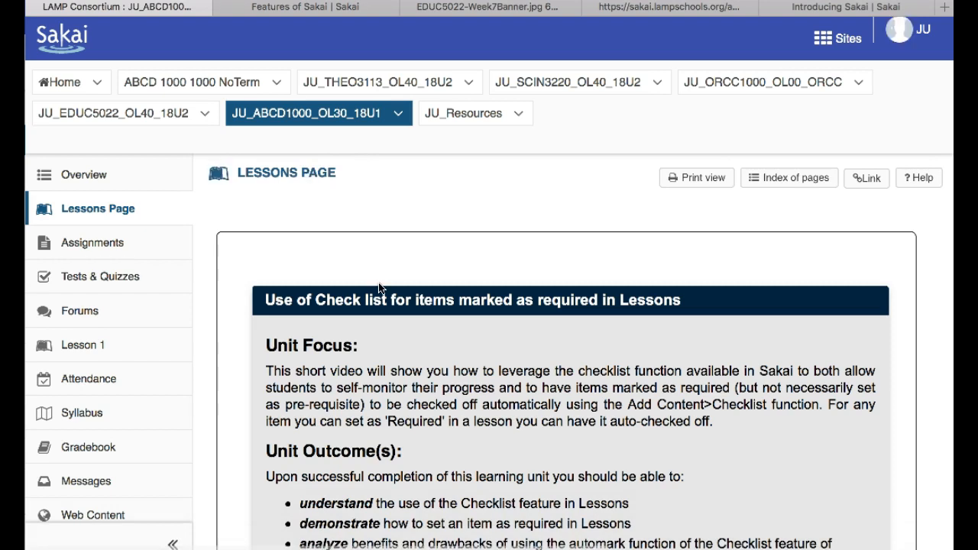
{"action": "scroll", "coordinate": [415, 305], "scroll_direction": "down", "scroll_amount": 7}
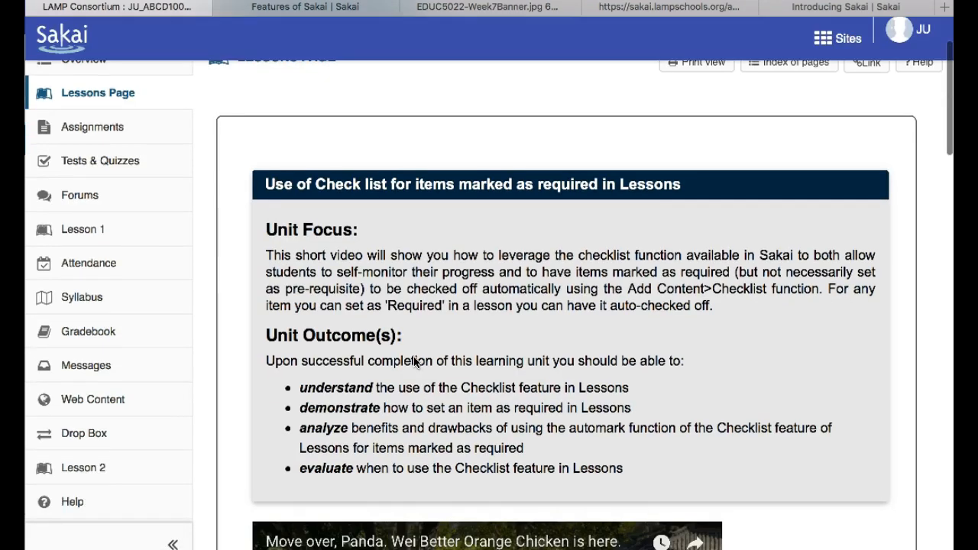
{"action": "scroll", "coordinate": [415, 362], "scroll_direction": "down", "scroll_amount": 4}
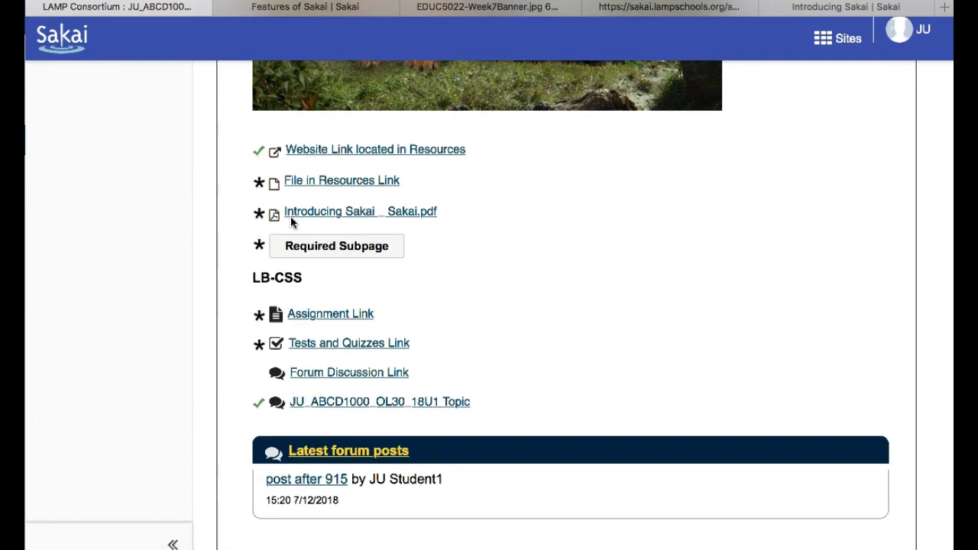
{"action": "scroll", "coordinate": [290, 219], "scroll_direction": "down", "scroll_amount": 5}
{"action": "scroll", "coordinate": [291, 216], "scroll_direction": "down", "scroll_amount": 10}
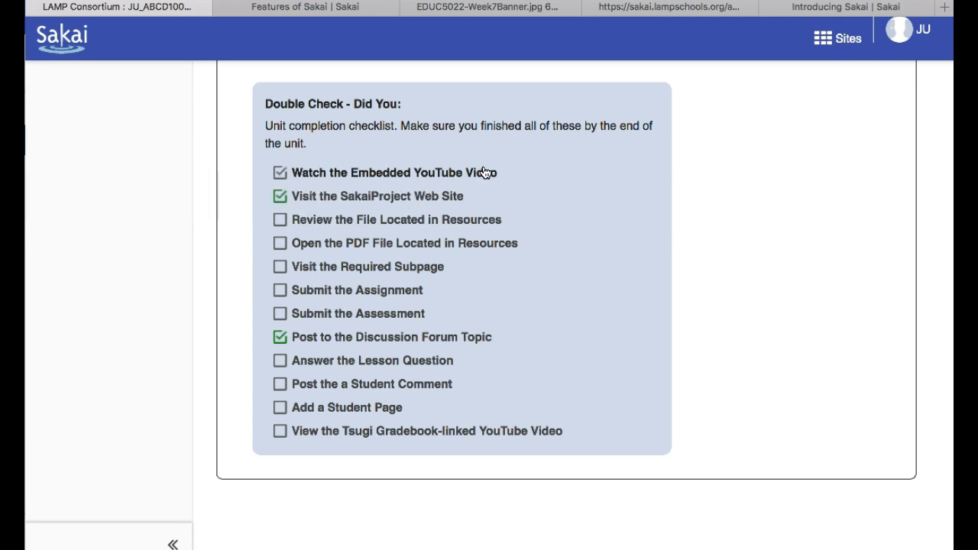
{"action": "scroll", "coordinate": [483, 173], "scroll_direction": "up", "scroll_amount": 20}
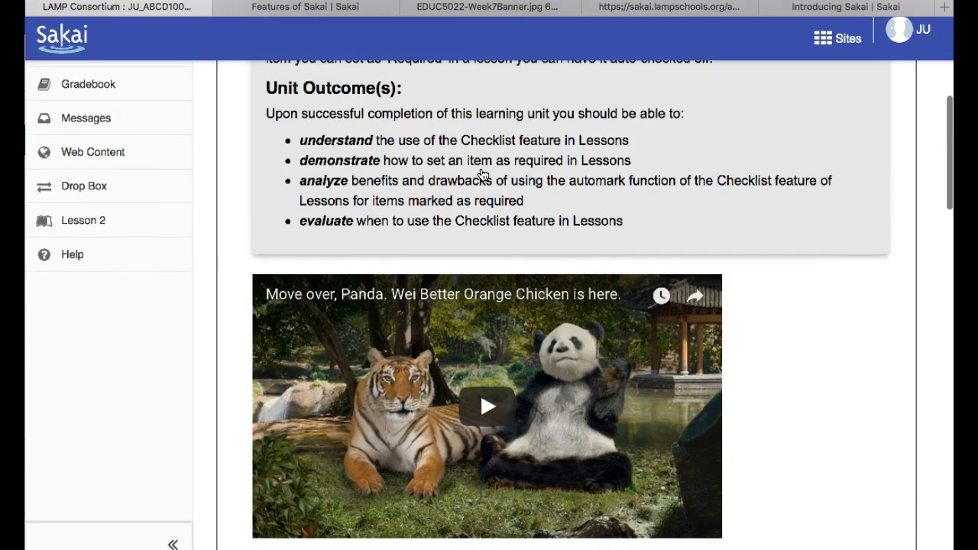
{"action": "scroll", "coordinate": [479, 302], "scroll_direction": "down", "scroll_amount": 20}
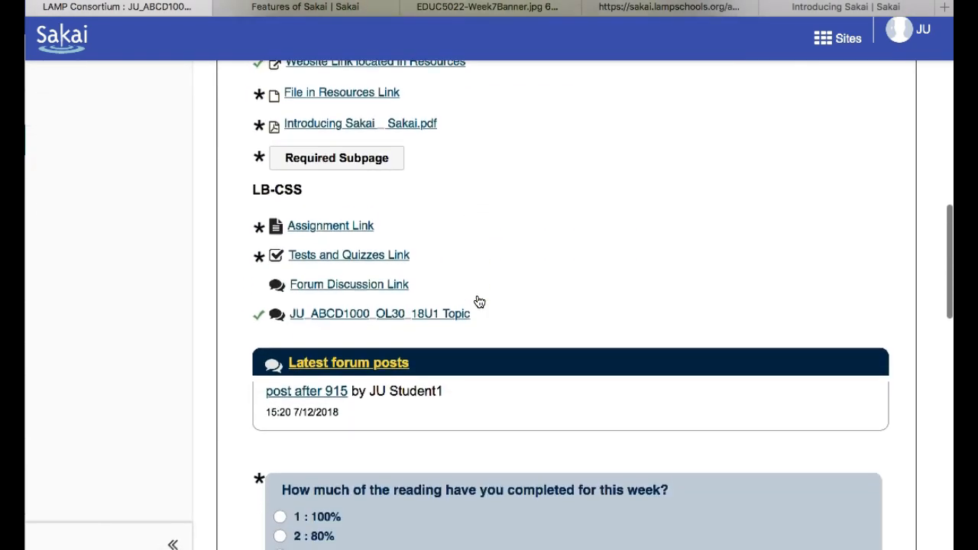
{"action": "scroll", "coordinate": [479, 302], "scroll_direction": "down", "scroll_amount": 15}
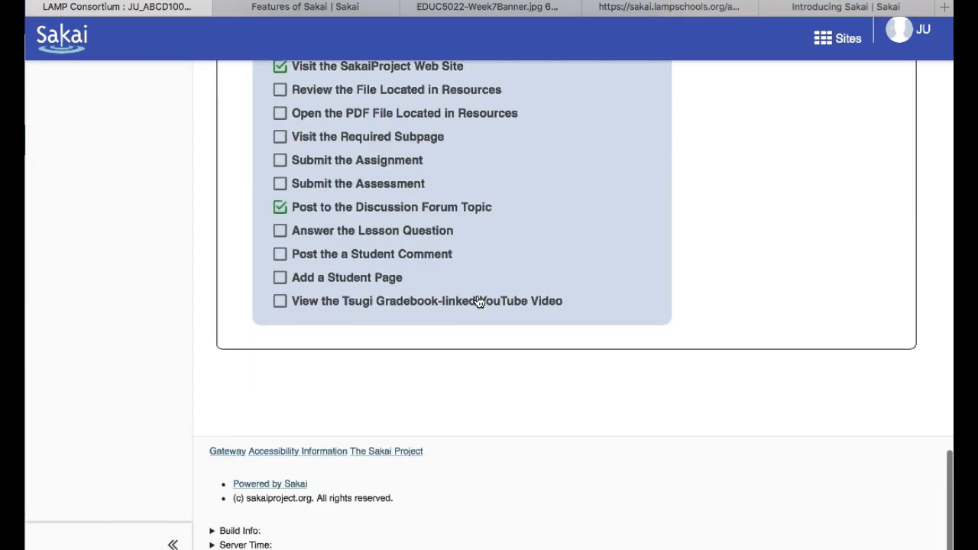
Check off Watch the Embedded YouTube Video manually and try to check off the linked Review the File Located in Resources entry.
{"action": "scroll", "coordinate": [479, 302], "scroll_direction": "up", "scroll_amount": 3}
{"action": "left_click", "coordinate": [280, 252]}
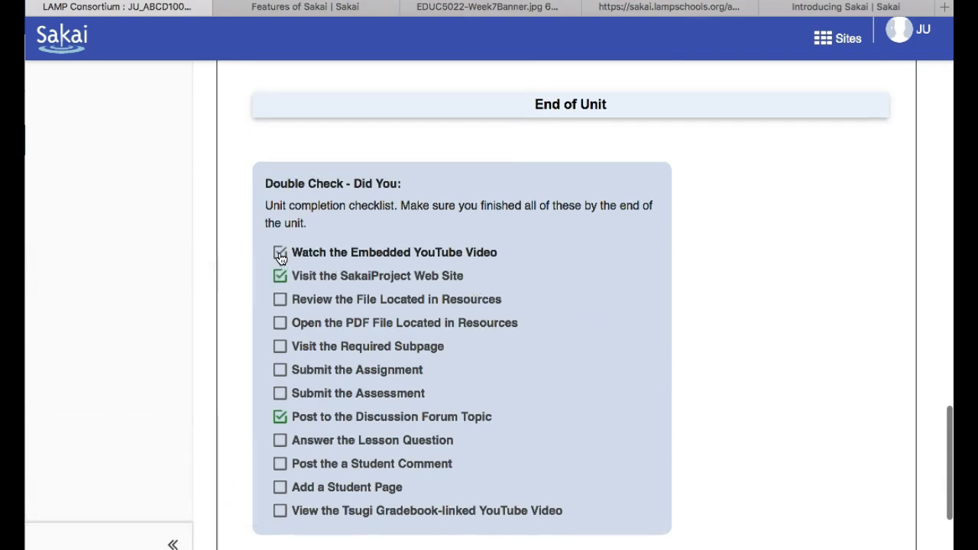
{"action": "mouse_move", "coordinate": [456, 275]}
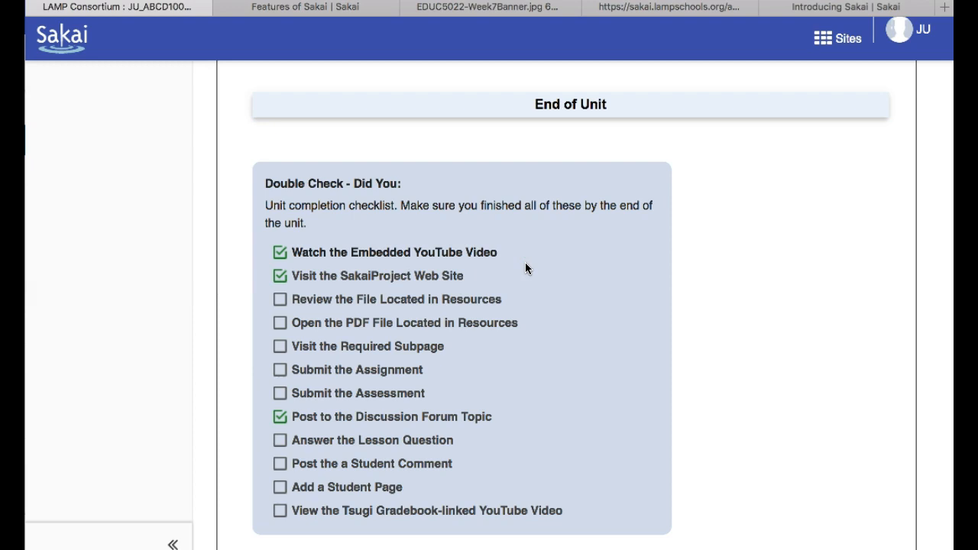
{"action": "mouse_move", "coordinate": [459, 319]}
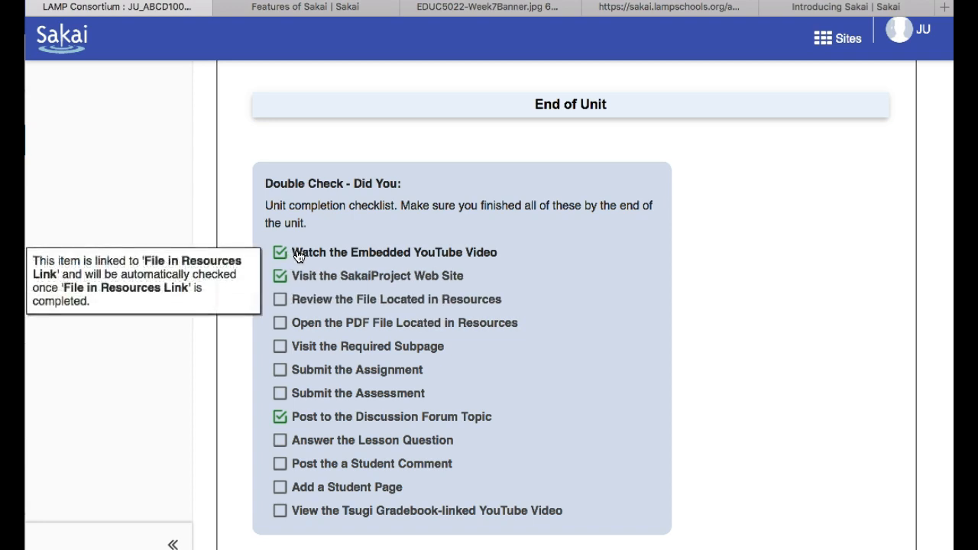
{"action": "left_click", "coordinate": [281, 299]}
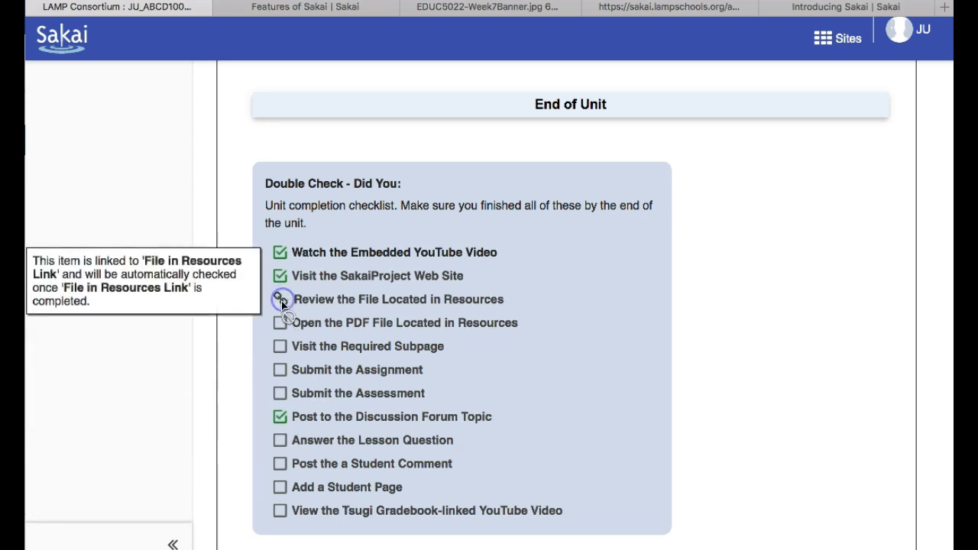
Try again to check off the linked Review the File Located in Resources entry by hand in the Double Check checklist.
{"action": "left_click", "coordinate": [278, 296]}
{"action": "left_click", "coordinate": [278, 296]}
{"action": "left_click", "coordinate": [279, 299]}
{"action": "left_click", "coordinate": [281, 299]}
{"action": "left_click", "coordinate": [281, 299]}
Open the required File in Resources Link item and return to the lesson's browser tab.
{"action": "left_click", "coordinate": [410, 275]}
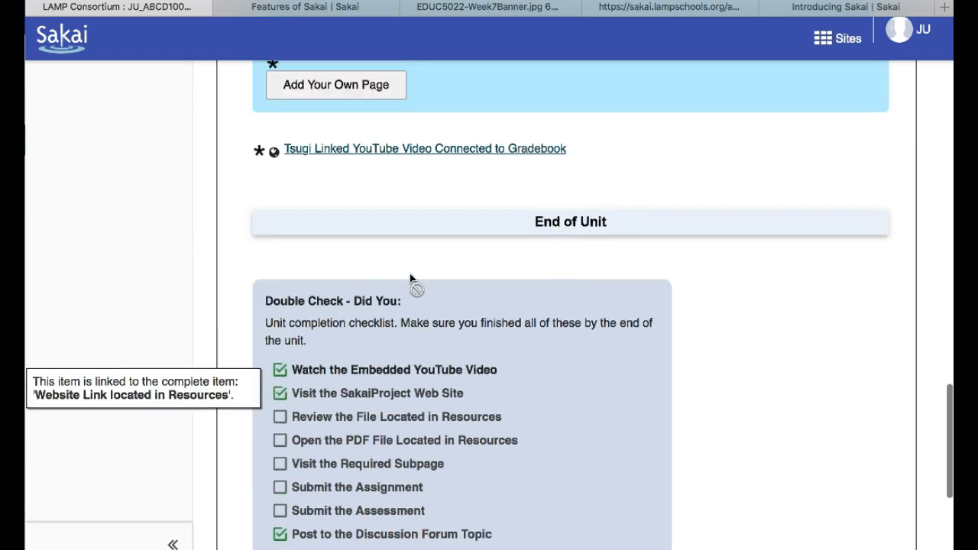
{"action": "scroll", "coordinate": [410, 275], "scroll_direction": "up", "scroll_amount": 5}
{"action": "scroll", "coordinate": [409, 275], "scroll_direction": "down", "scroll_amount": 5}
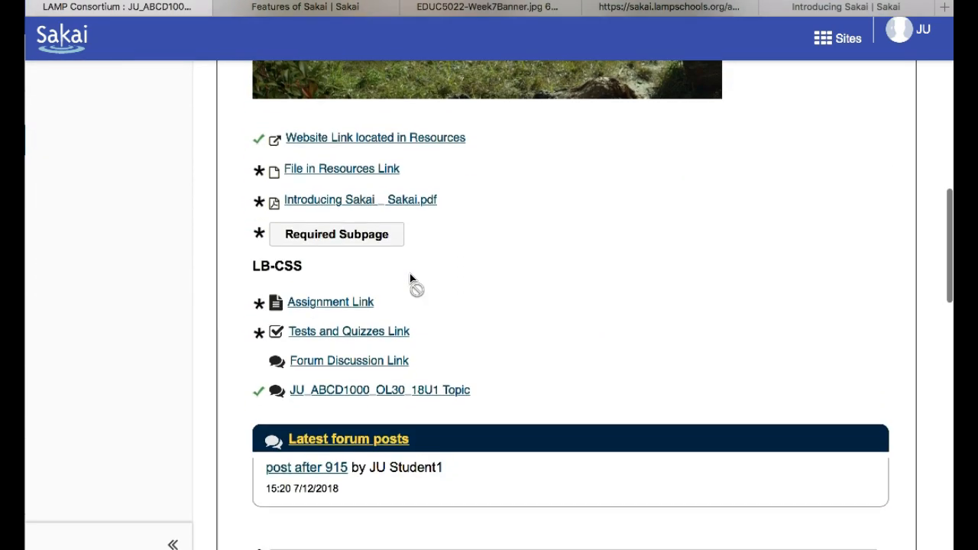
{"action": "left_click", "coordinate": [353, 176]}
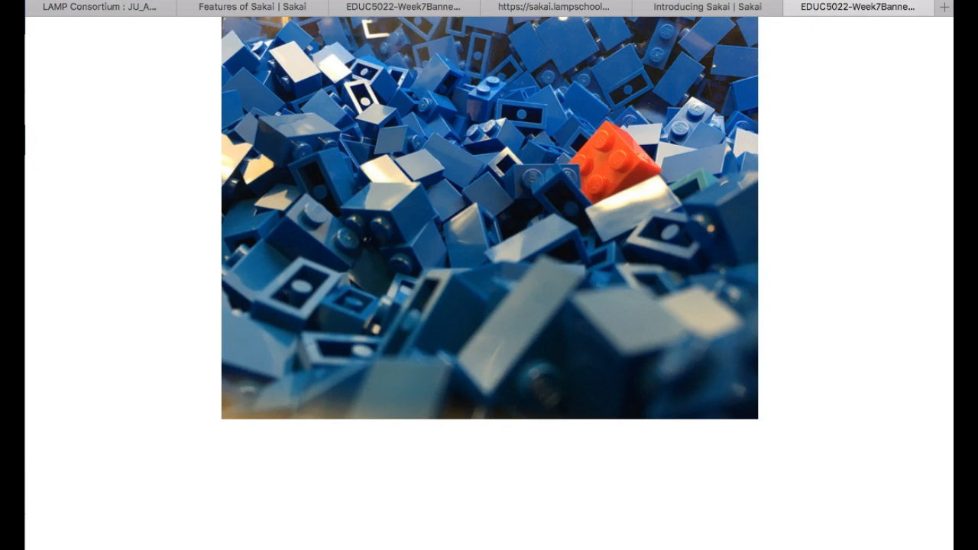
{"action": "left_click", "coordinate": [149, 9]}
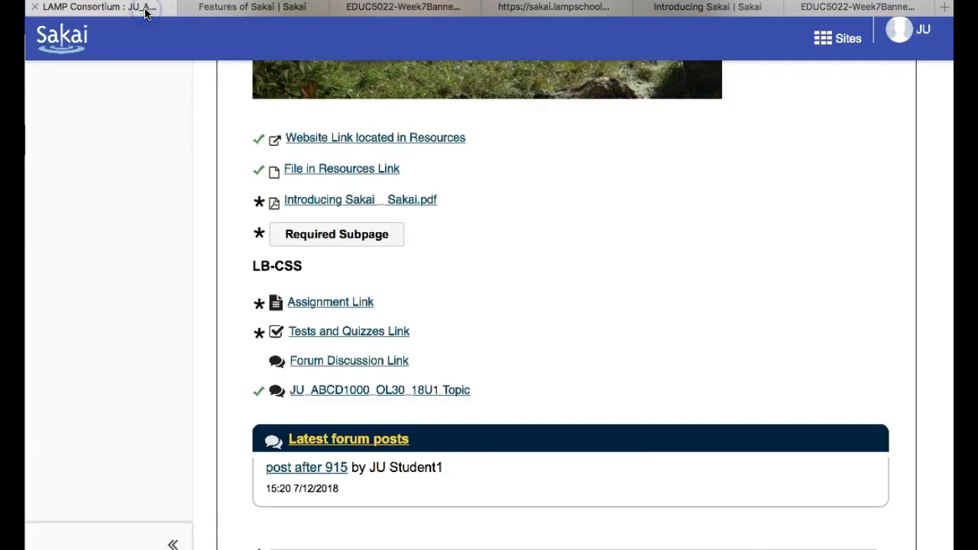
Reload the Lessons page and examine the Review the File Located in Resources entry in the Double Check checklist.
{"action": "left_click", "coordinate": [26, 0]}
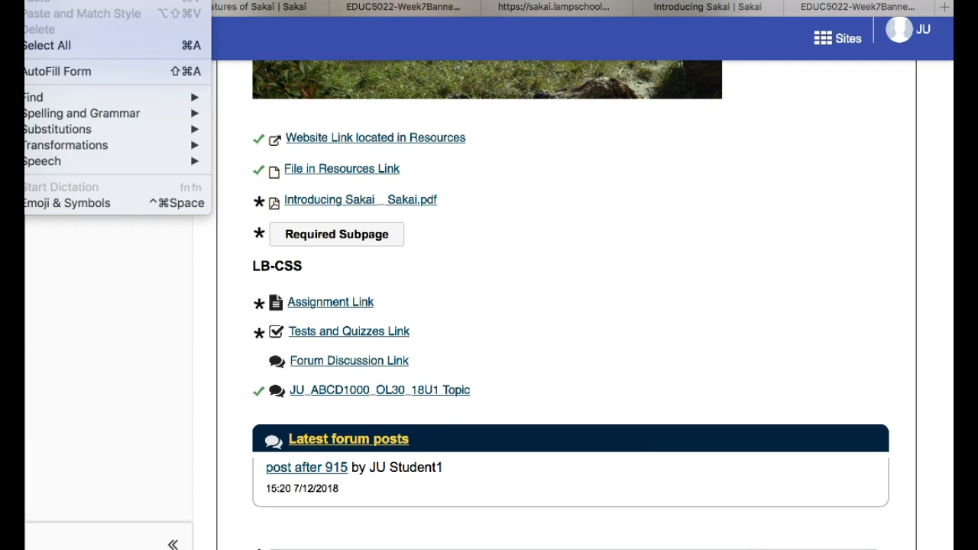
{"action": "left_click", "coordinate": [32, 1]}
{"action": "left_click", "coordinate": [54, 0]}
{"action": "left_click", "coordinate": [53, 0]}
{"action": "left_click", "coordinate": [26, 0]}
{"action": "mouse_move", "coordinate": [54, 0]}
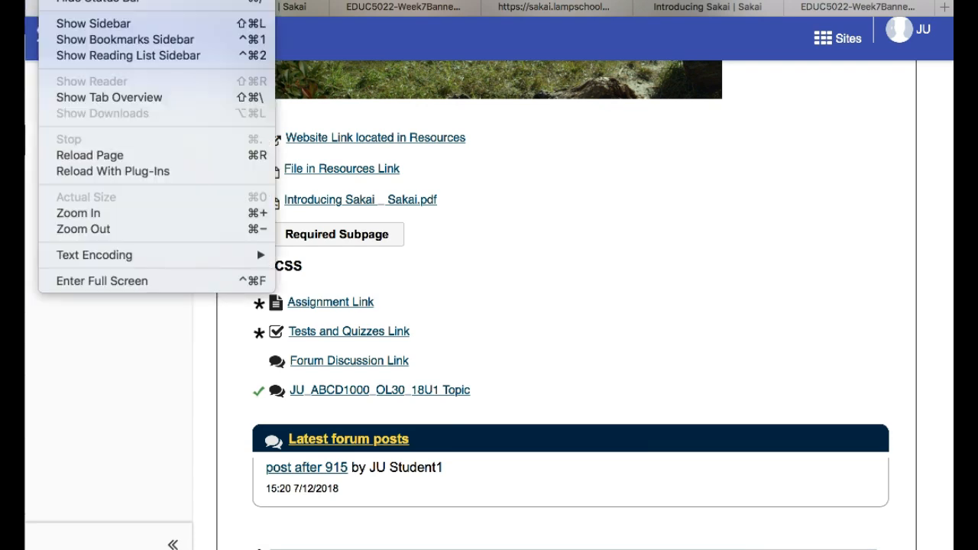
{"action": "left_click", "coordinate": [54, 0]}
{"action": "left_click", "coordinate": [54, 0]}
{"action": "left_click", "coordinate": [88, 155]}
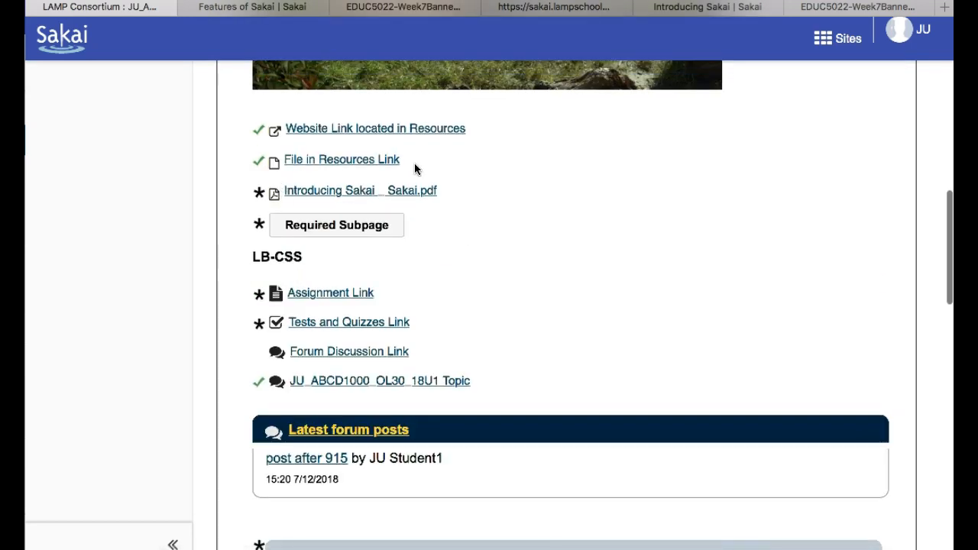
{"action": "scroll", "coordinate": [414, 163], "scroll_direction": "down", "scroll_amount": 15}
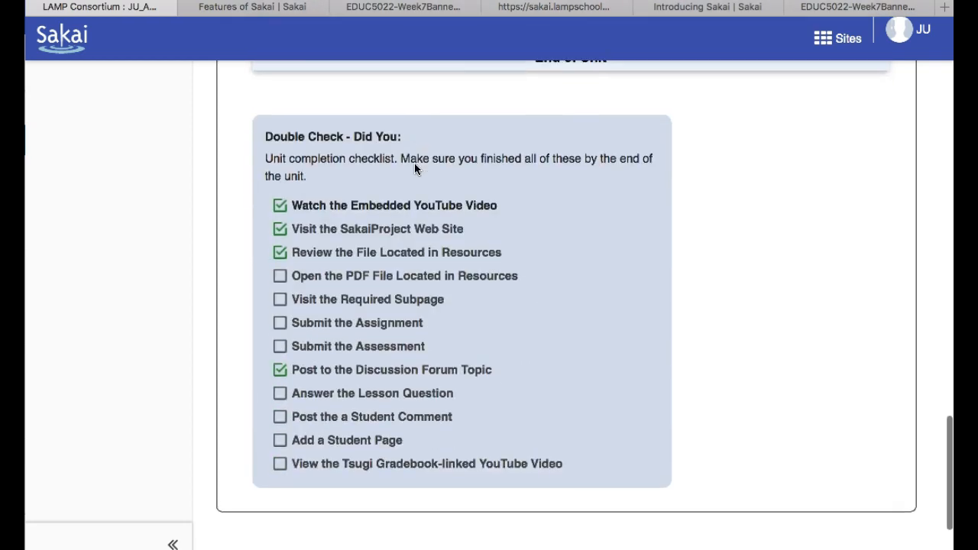
{"action": "scroll", "coordinate": [414, 163], "scroll_direction": "down", "scroll_amount": 1}
{"action": "mouse_move", "coordinate": [290, 236]}
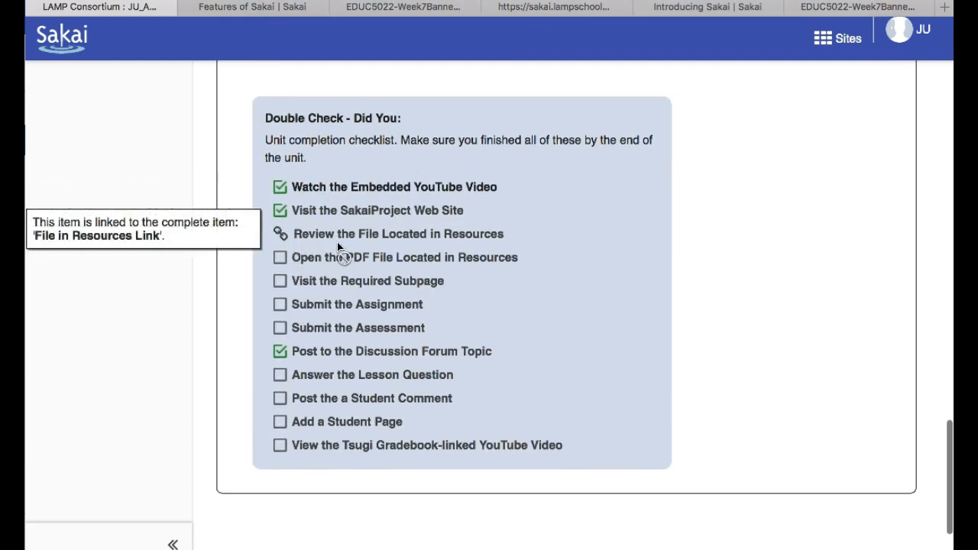
Open the required Introducing Sakai PDF, visit the Required Subpage, and return to the main Lessons page.
{"action": "scroll", "coordinate": [351, 241], "scroll_direction": "up", "scroll_amount": 20}
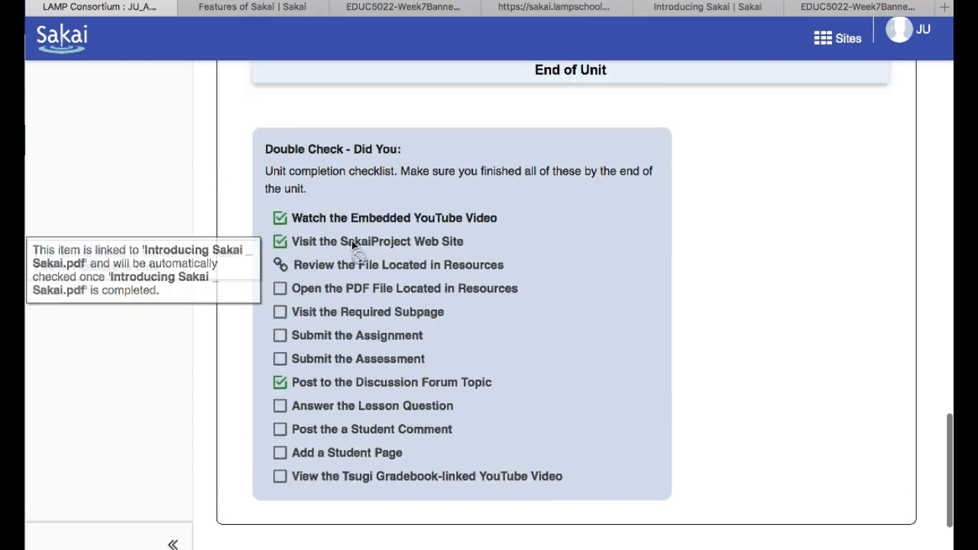
{"action": "scroll", "coordinate": [361, 248], "scroll_direction": "down", "scroll_amount": 10}
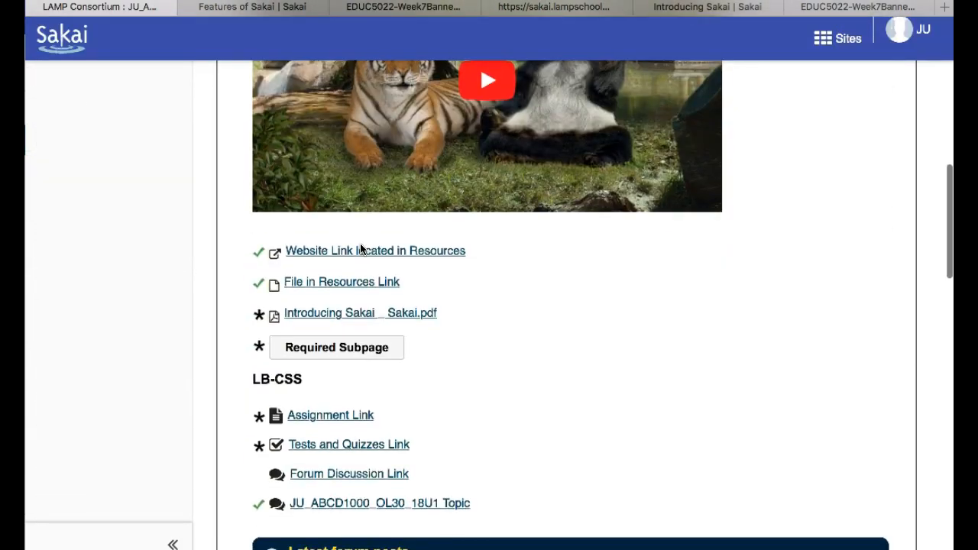
{"action": "left_click", "coordinate": [312, 314]}
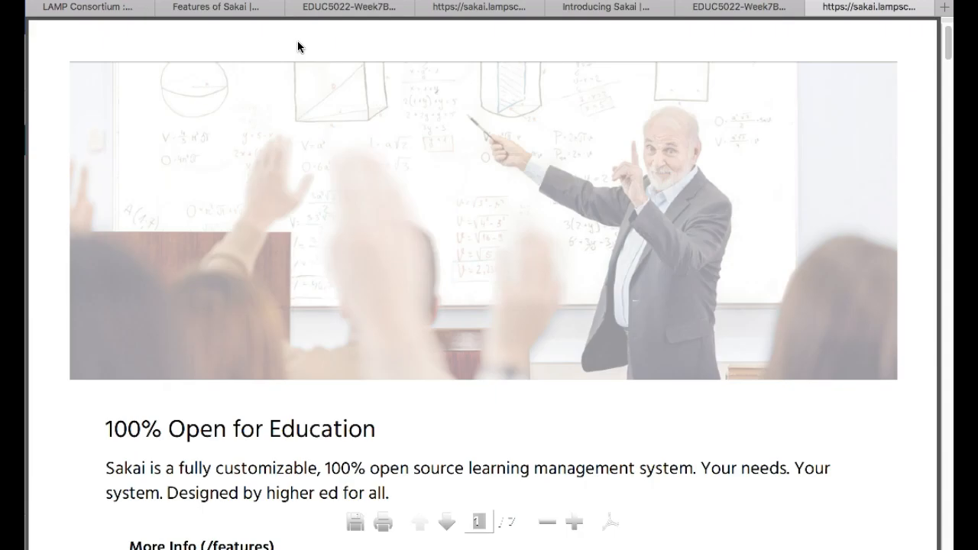
{"action": "left_click", "coordinate": [118, 9]}
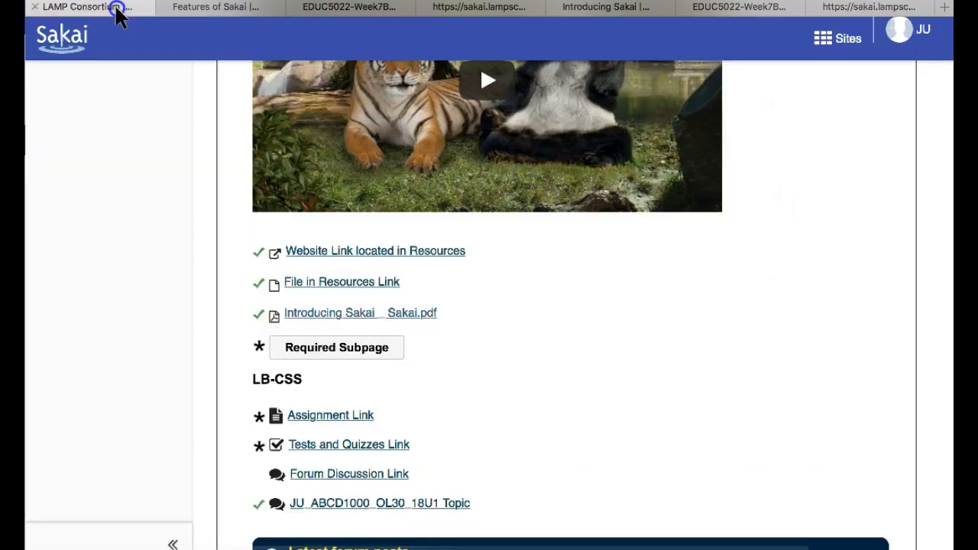
{"action": "left_click", "coordinate": [332, 347]}
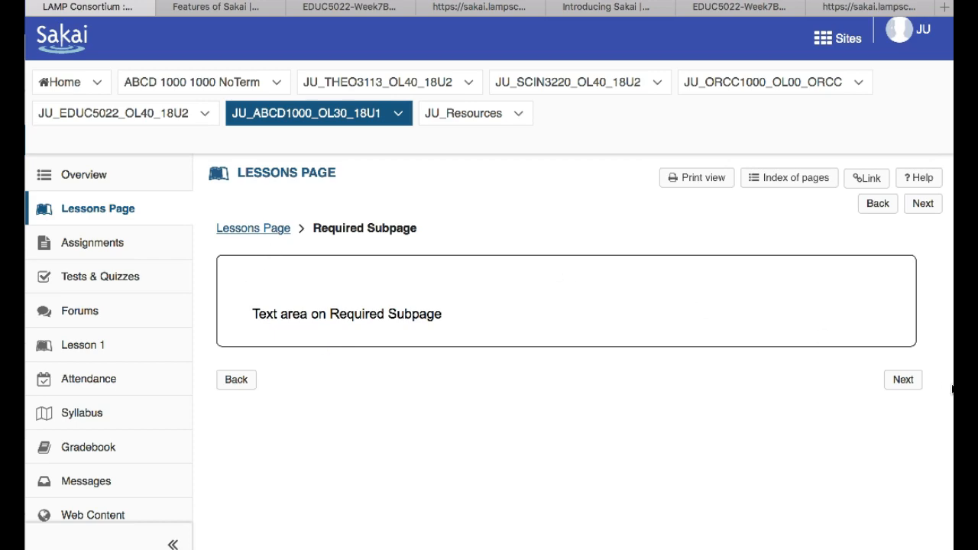
{"action": "left_click", "coordinate": [902, 379]}
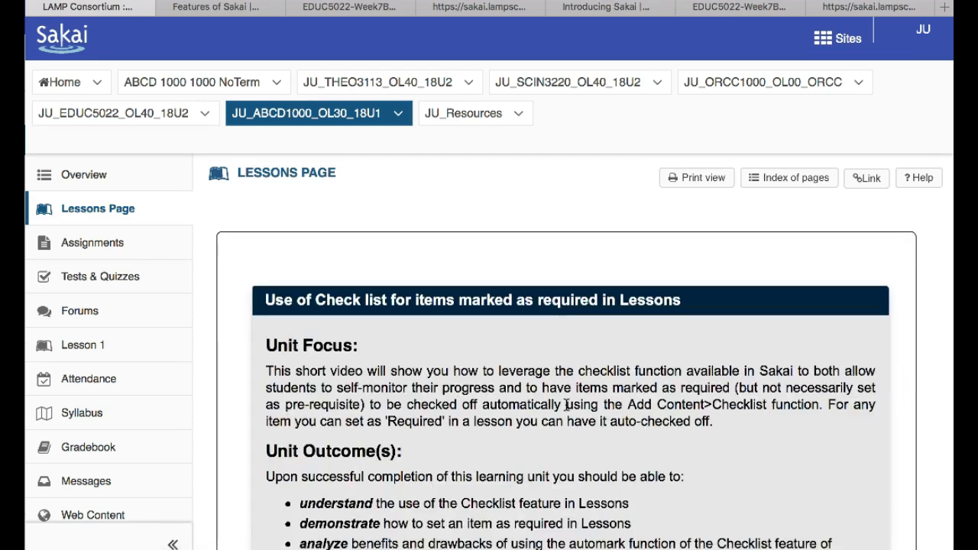
Submit the required Assignment Link item with the text "aklksdlfsdj" and go back to the assignment list.
{"action": "scroll", "coordinate": [563, 393], "scroll_direction": "down", "scroll_amount": 10}
{"action": "scroll", "coordinate": [564, 394], "scroll_direction": "down", "scroll_amount": 5}
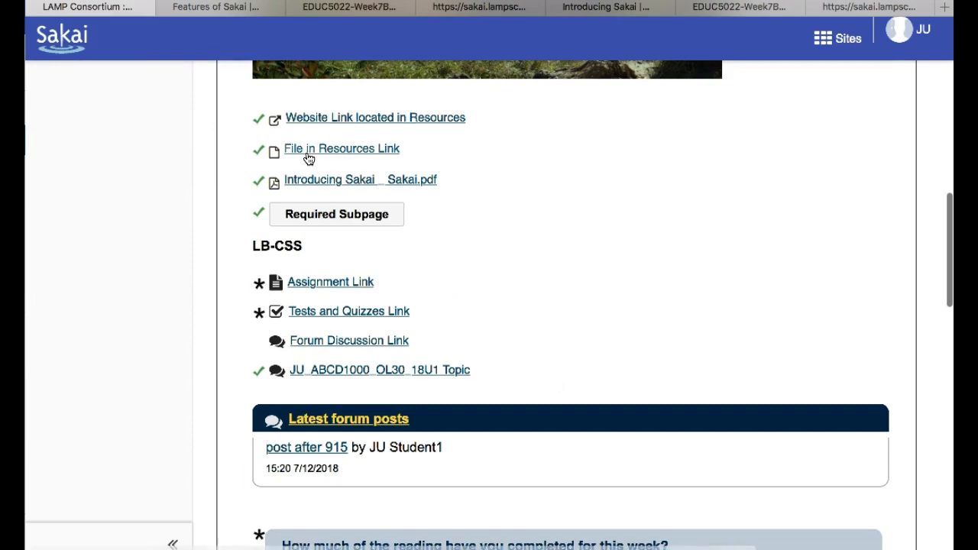
{"action": "left_click", "coordinate": [324, 282]}
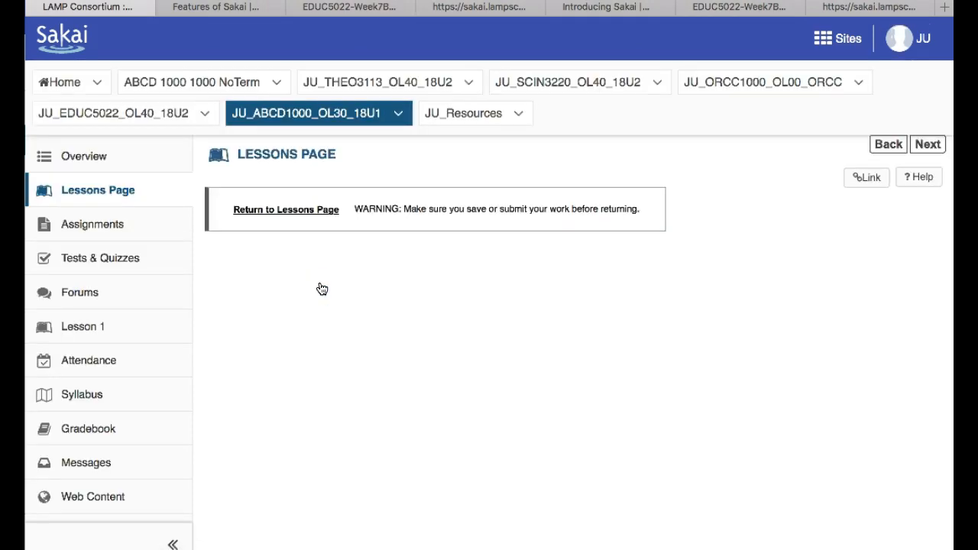
{"action": "scroll", "coordinate": [322, 288], "scroll_direction": "down", "scroll_amount": 7}
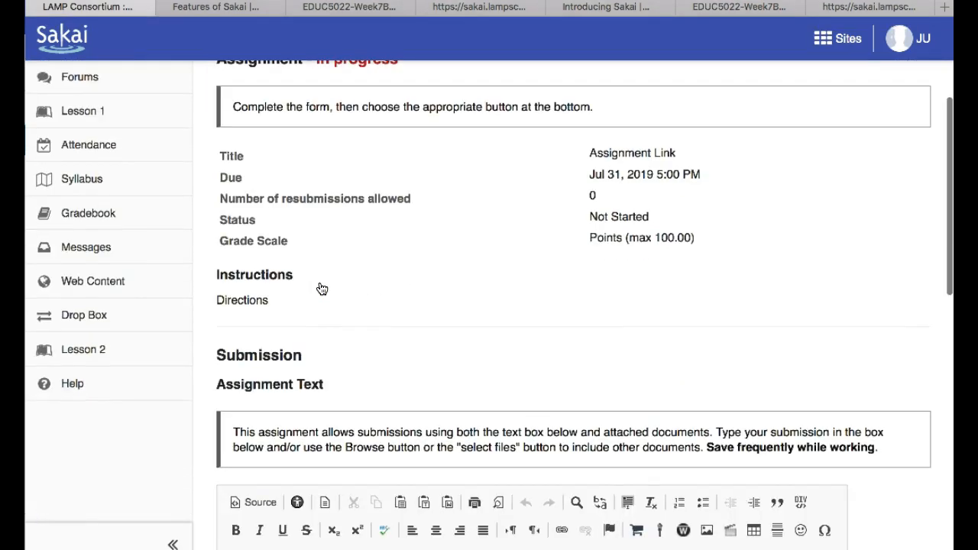
{"action": "scroll", "coordinate": [321, 288], "scroll_direction": "down", "scroll_amount": 3}
{"action": "left_click", "coordinate": [321, 387]}
{"action": "type", "text": "aklksdlfsdj"}
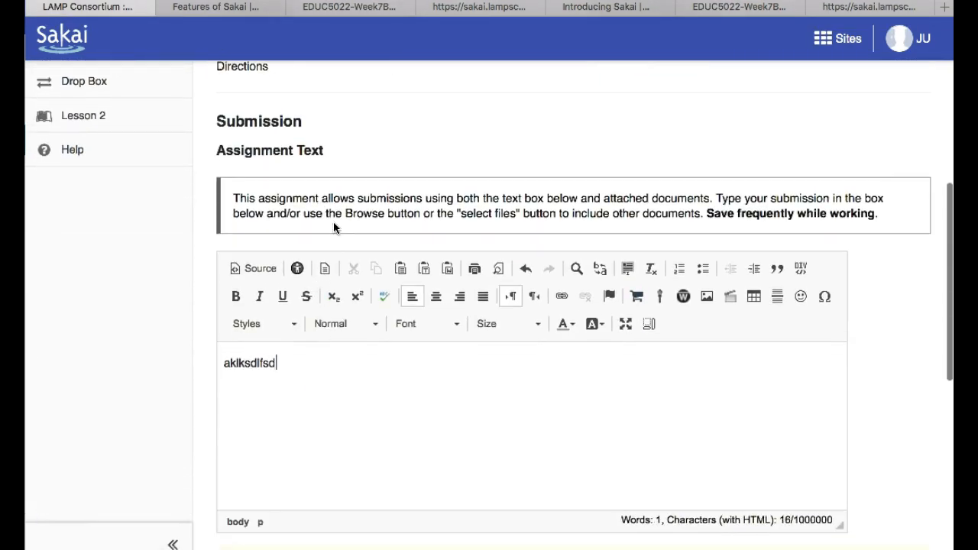
{"action": "scroll", "coordinate": [333, 221], "scroll_direction": "down", "scroll_amount": 1}
{"action": "scroll", "coordinate": [333, 230], "scroll_direction": "down", "scroll_amount": 3}
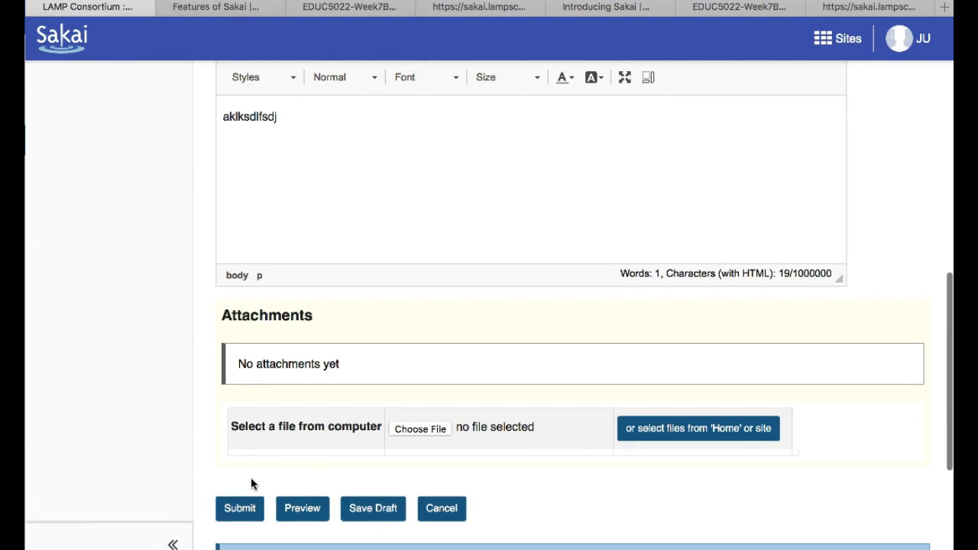
{"action": "left_click", "coordinate": [247, 507]}
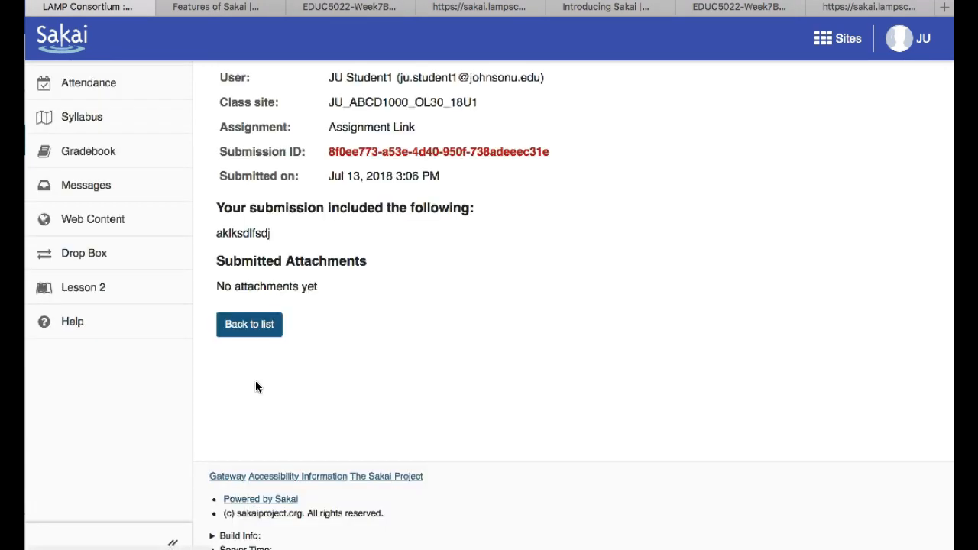
{"action": "left_click", "coordinate": [262, 325]}
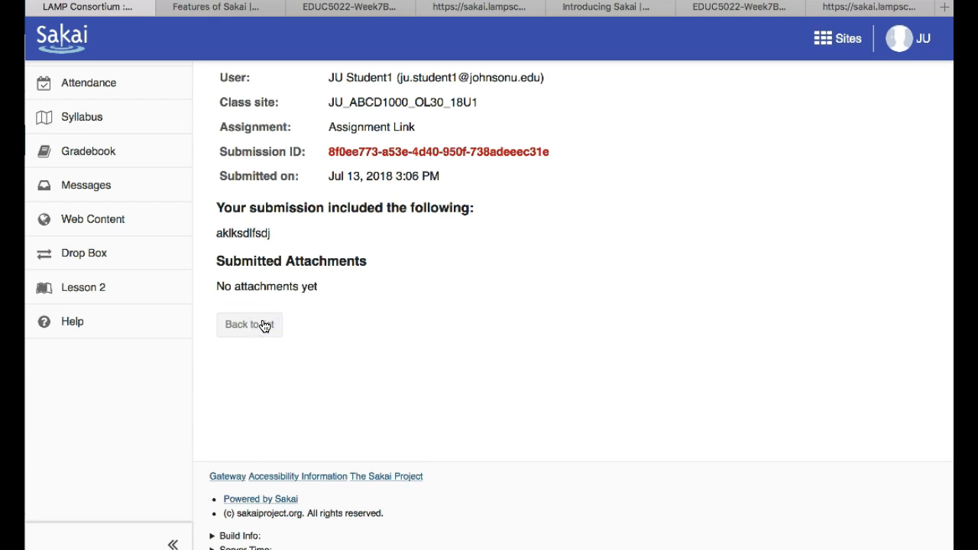
Return to the Lessons page and examine which linked entries of the Double Check checklist are checked off.
{"action": "scroll", "coordinate": [264, 326], "scroll_direction": "up", "scroll_amount": 4}
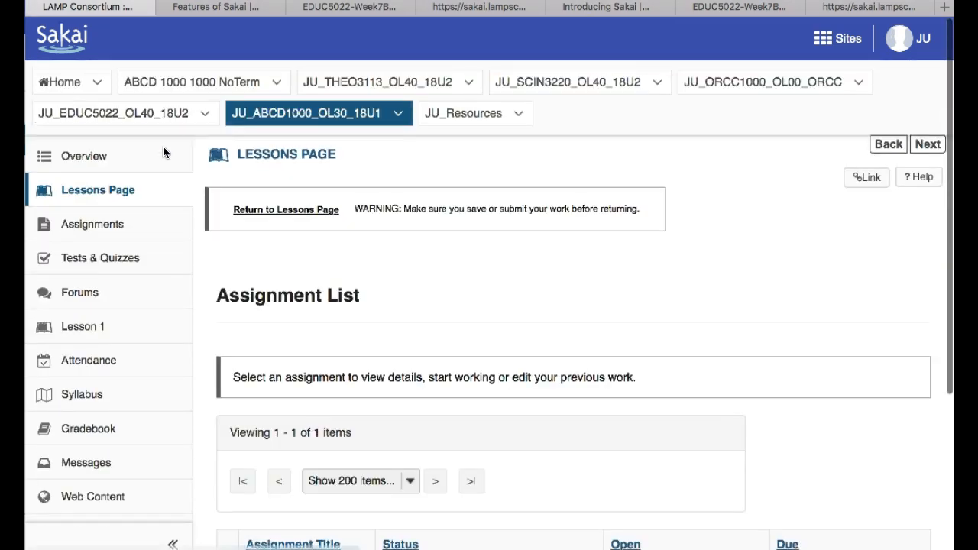
{"action": "left_click", "coordinate": [243, 166]}
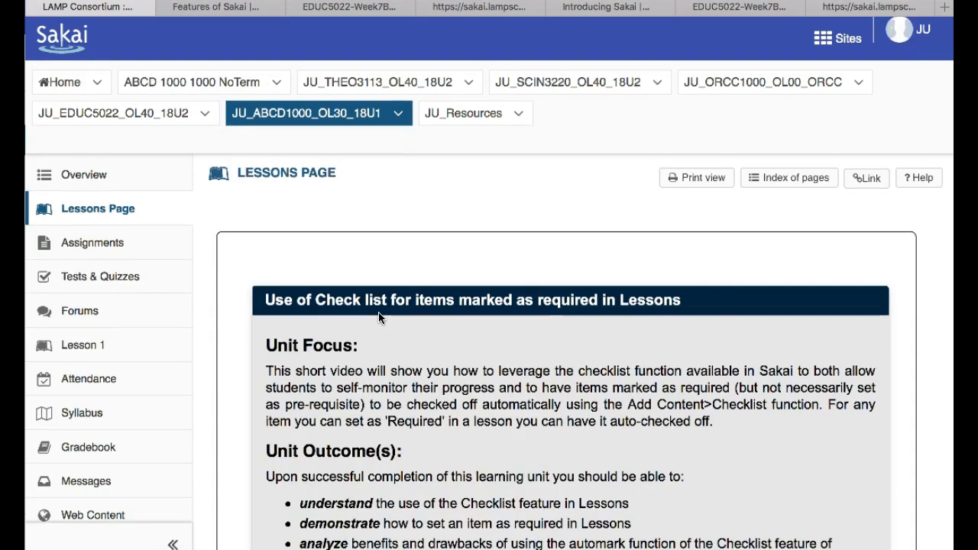
{"action": "scroll", "coordinate": [378, 311], "scroll_direction": "down", "scroll_amount": 10}
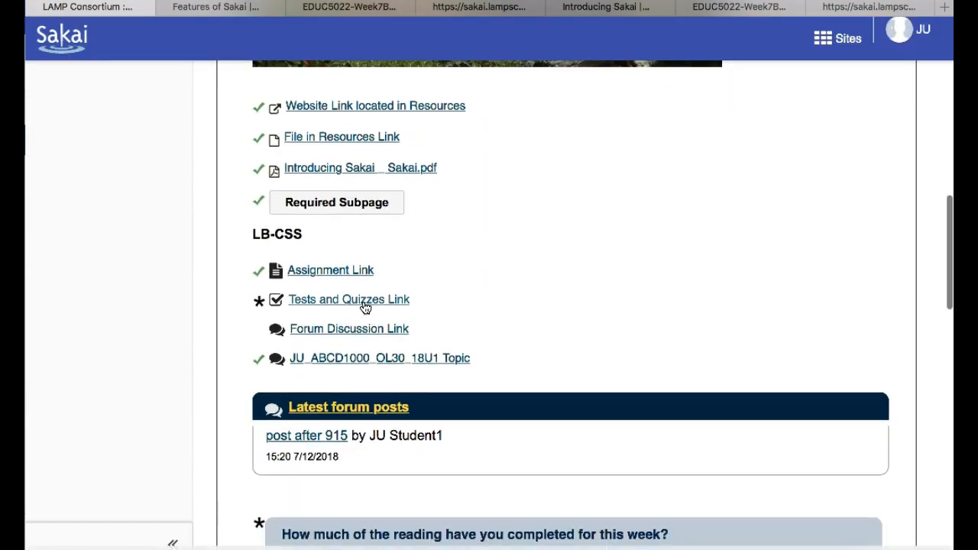
{"action": "scroll", "coordinate": [345, 350], "scroll_direction": "down", "scroll_amount": 5}
{"action": "scroll", "coordinate": [345, 352], "scroll_direction": "down", "scroll_amount": 10}
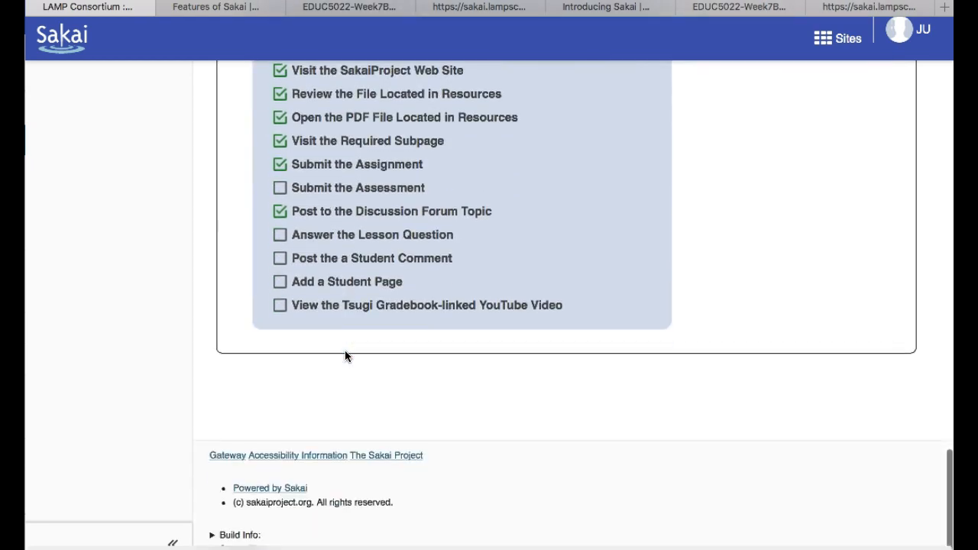
{"action": "scroll", "coordinate": [294, 291], "scroll_direction": "up", "scroll_amount": 3}
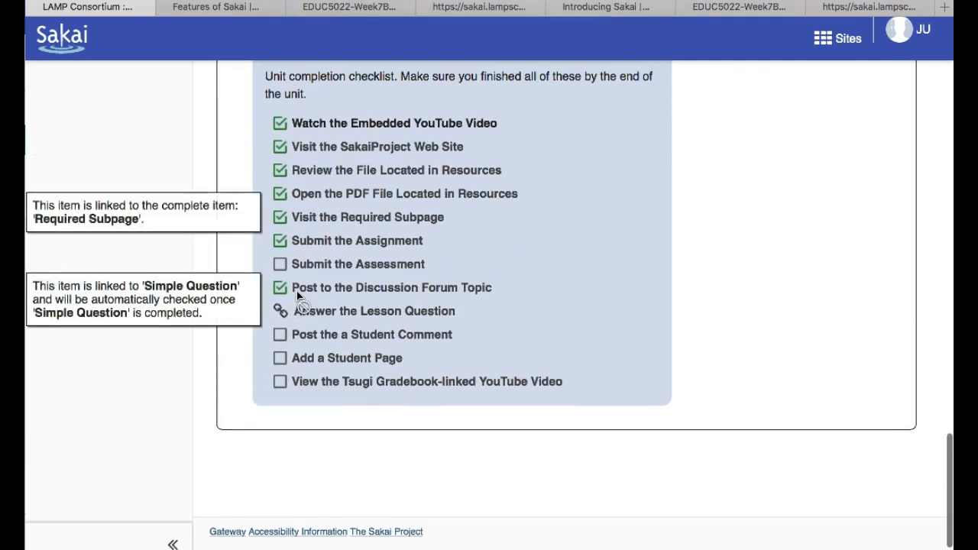
{"action": "scroll", "coordinate": [649, 390], "scroll_direction": "up", "scroll_amount": 5}
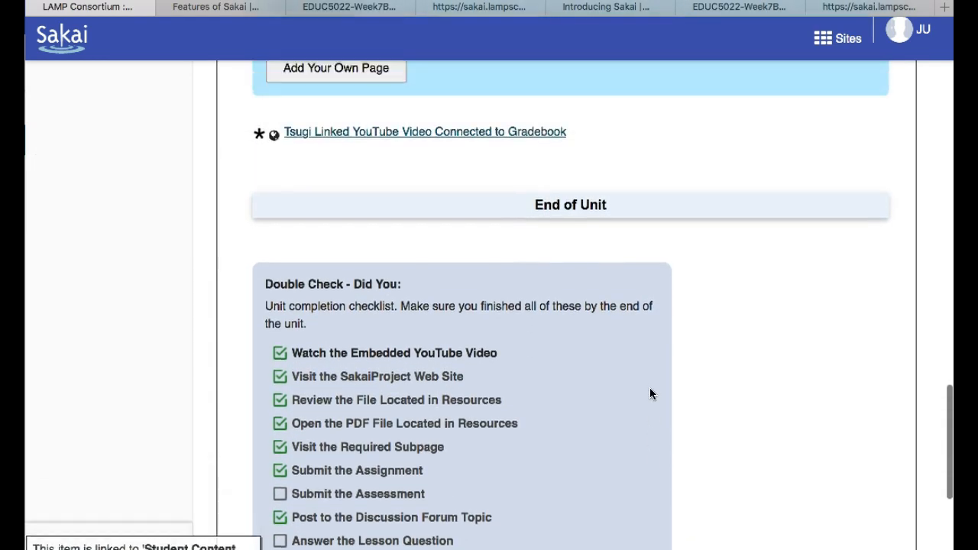
Post the comment "this is my student comment" in the Student Comment area and review it on the Lessons page.
{"action": "scroll", "coordinate": [659, 375], "scroll_direction": "up", "scroll_amount": 4}
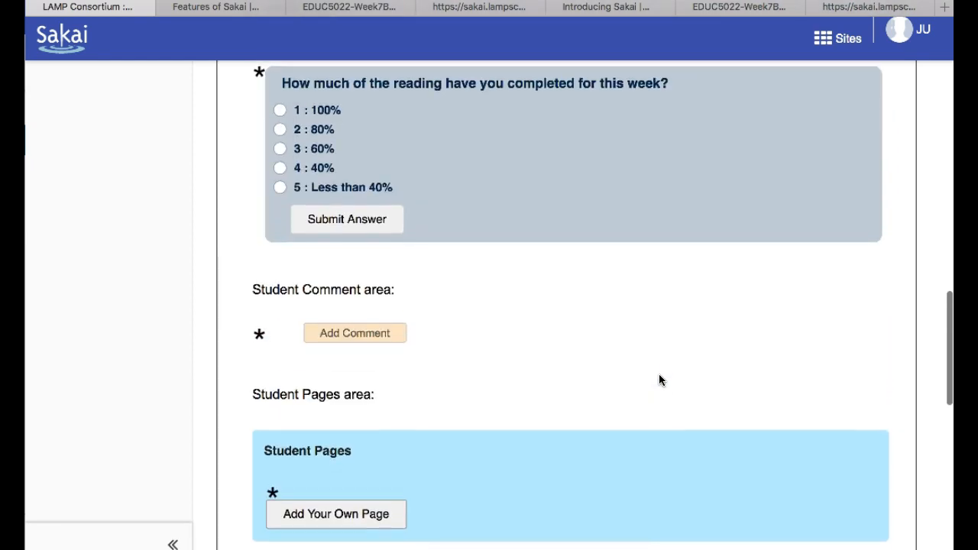
{"action": "scroll", "coordinate": [474, 236], "scroll_direction": "up", "scroll_amount": 3}
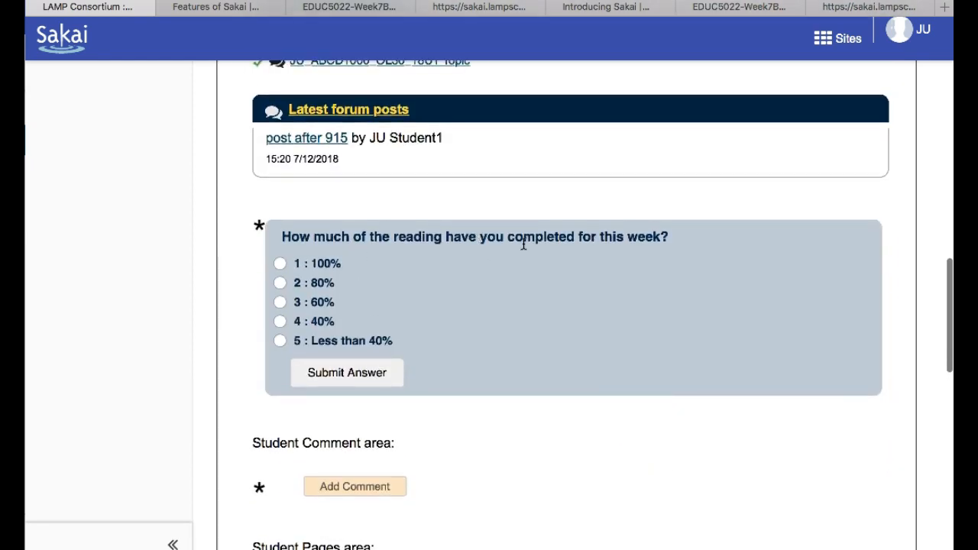
{"action": "scroll", "coordinate": [453, 352], "scroll_direction": "down", "scroll_amount": 2}
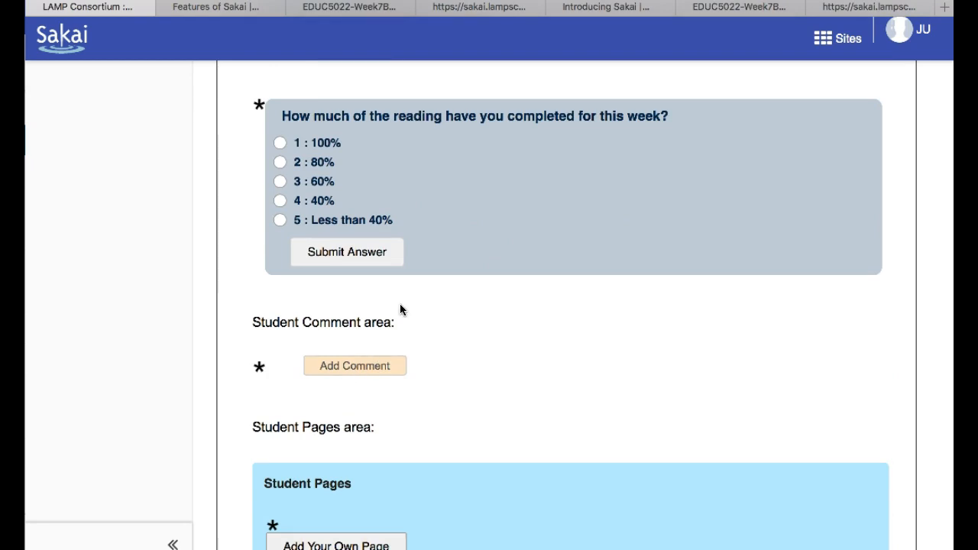
{"action": "left_click", "coordinate": [364, 367]}
{"action": "type", "text": "this is my student comment"}
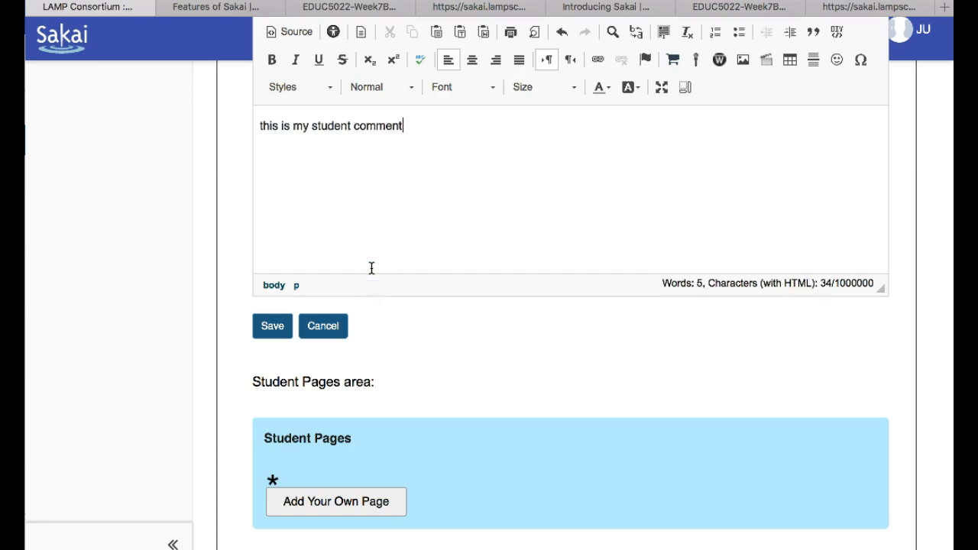
{"action": "left_click", "coordinate": [276, 326]}
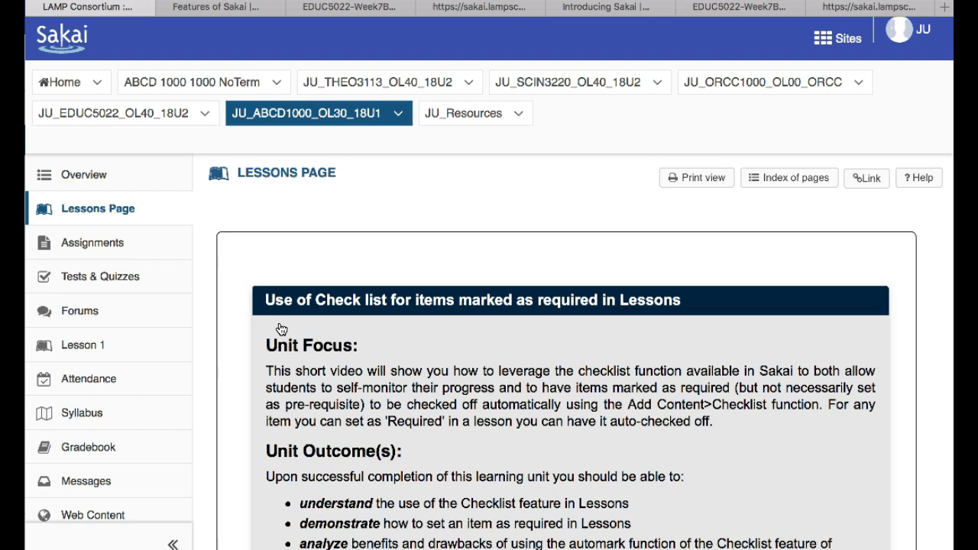
{"action": "scroll", "coordinate": [280, 329], "scroll_direction": "down", "scroll_amount": 20}
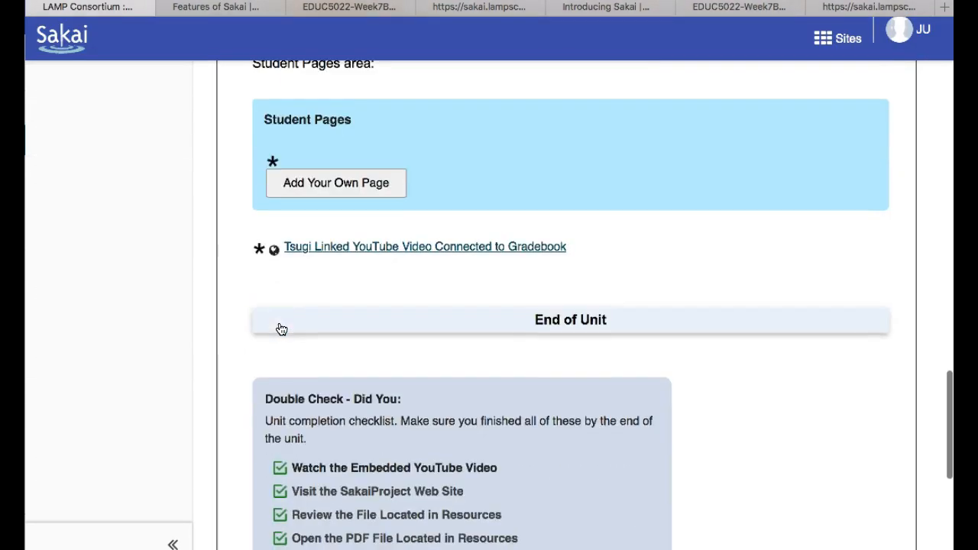
{"action": "scroll", "coordinate": [279, 329], "scroll_direction": "up", "scroll_amount": 3}
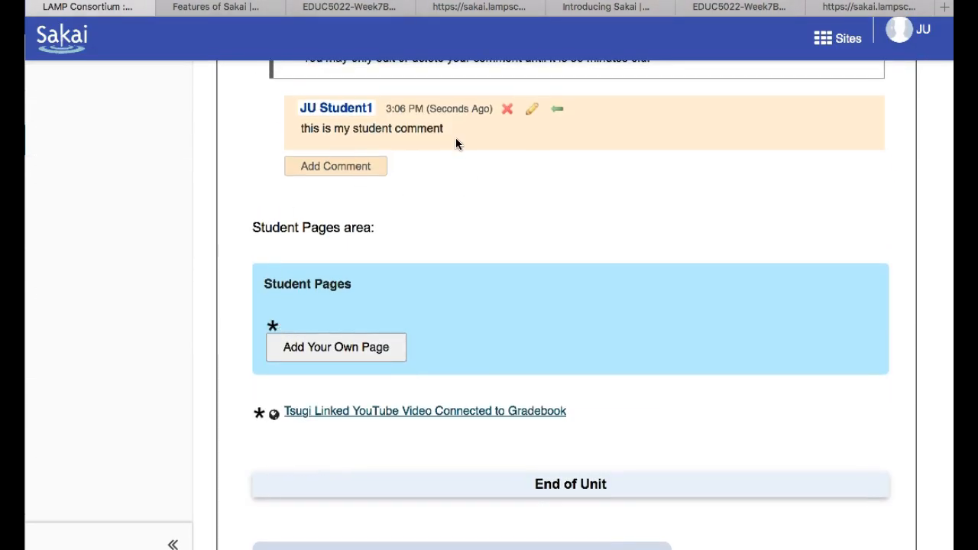
Check the student comment entry in the completion checklist and open the required Tsugi Linked YouTube Video Connected to Gradebook item.
{"action": "scroll", "coordinate": [457, 144], "scroll_direction": "down", "scroll_amount": 1}
{"action": "scroll", "coordinate": [456, 144], "scroll_direction": "up", "scroll_amount": 2}
{"action": "scroll", "coordinate": [455, 139], "scroll_direction": "down", "scroll_amount": 10}
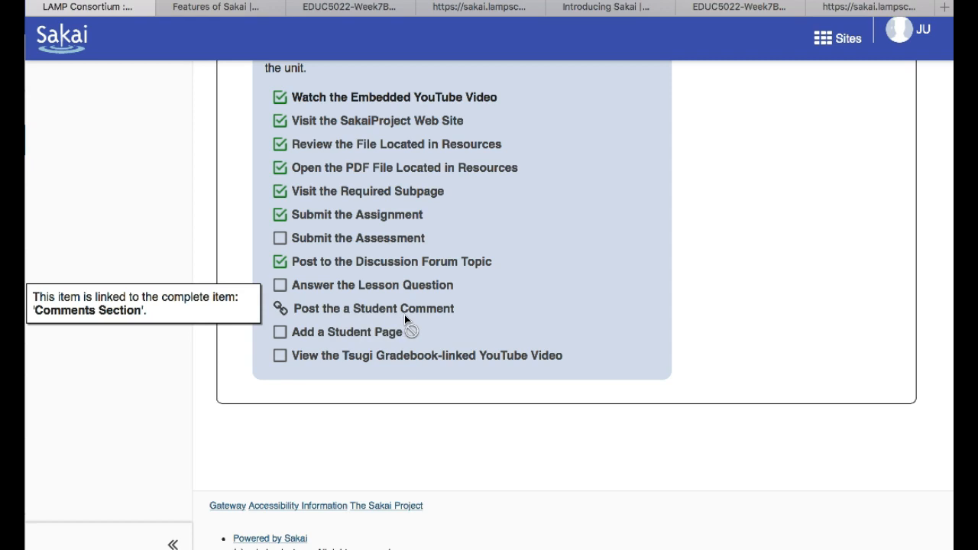
{"action": "scroll", "coordinate": [472, 336], "scroll_direction": "up", "scroll_amount": 8}
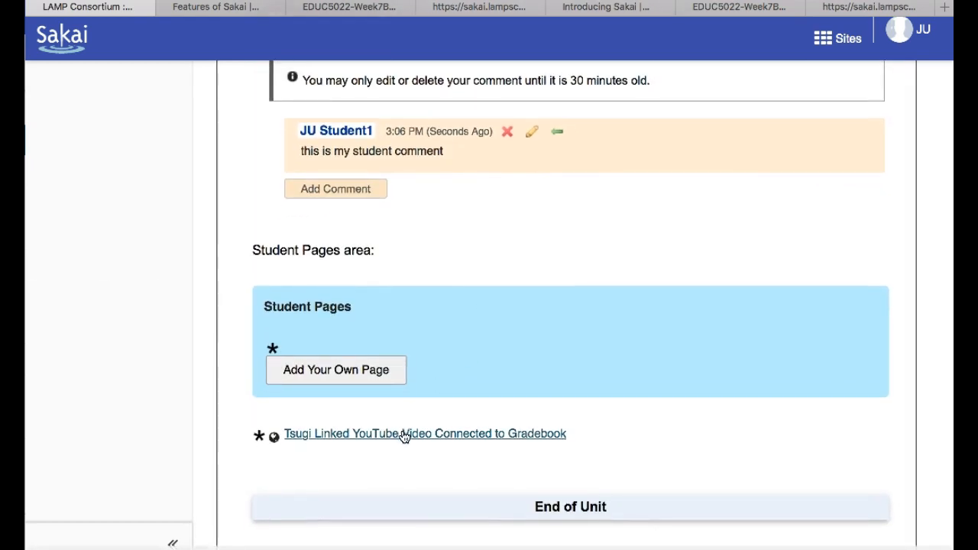
{"action": "left_click", "coordinate": [403, 434]}
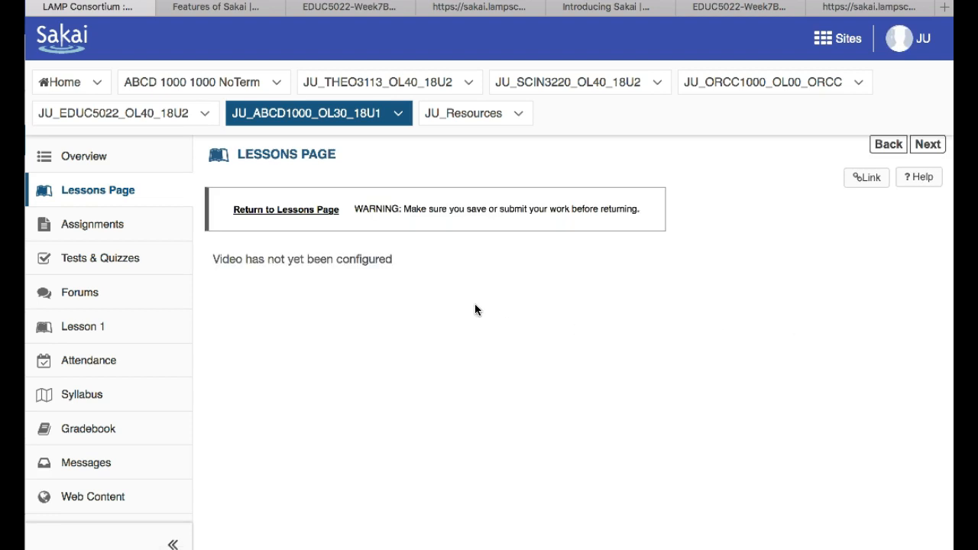
Return to the Lessons page and examine the checklist entries for the Tsugi video, the student page and the lesson question.
{"action": "left_click", "coordinate": [304, 217]}
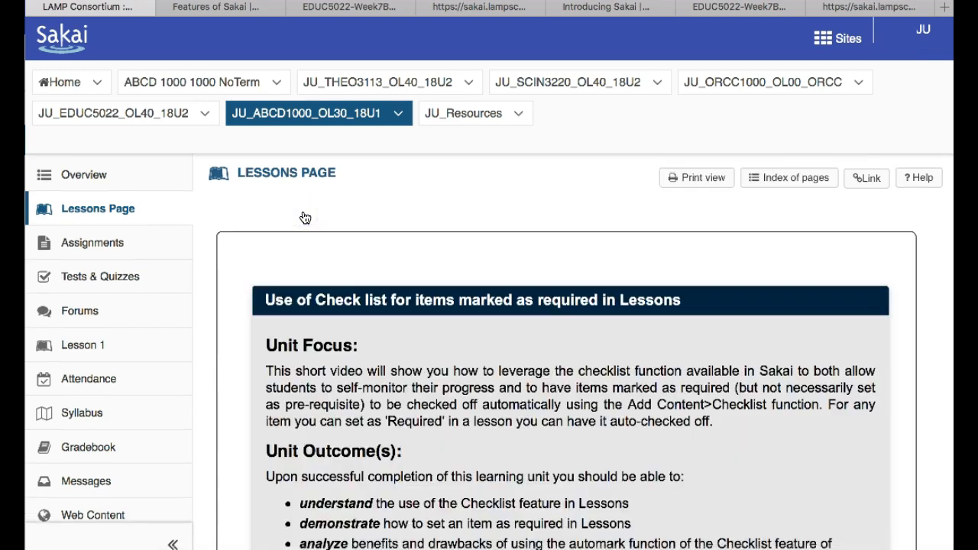
{"action": "scroll", "coordinate": [304, 217], "scroll_direction": "down", "scroll_amount": 5}
{"action": "scroll", "coordinate": [304, 217], "scroll_direction": "down", "scroll_amount": 20}
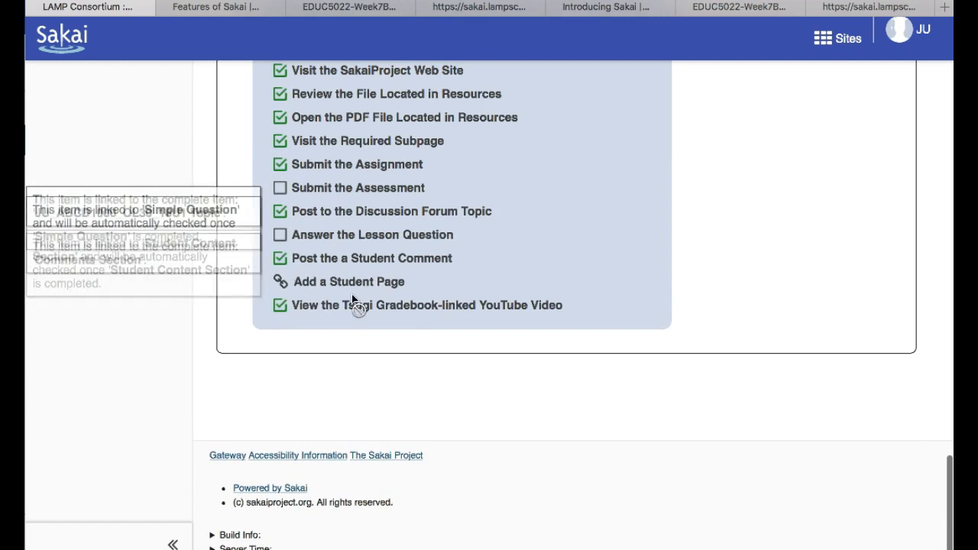
{"action": "mouse_move", "coordinate": [404, 304]}
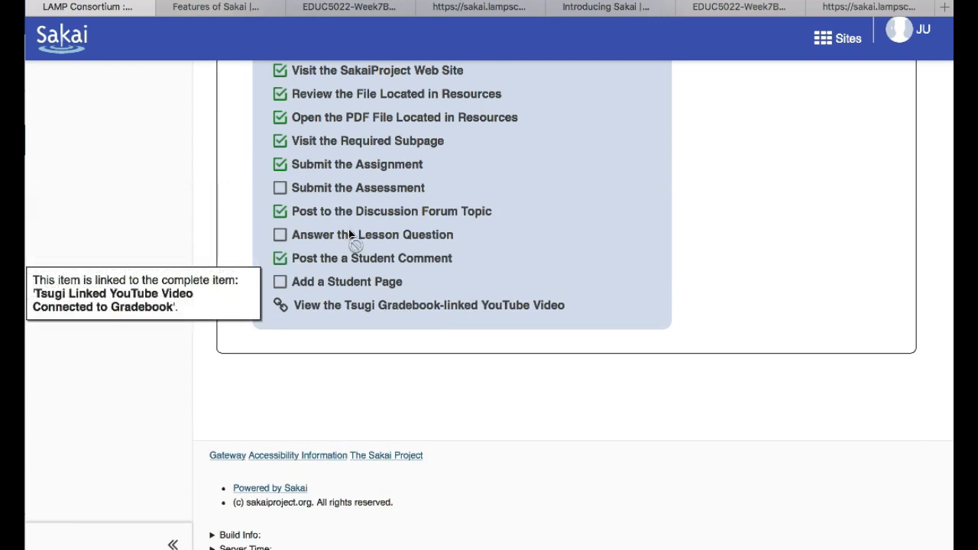
{"action": "mouse_move", "coordinate": [345, 228]}
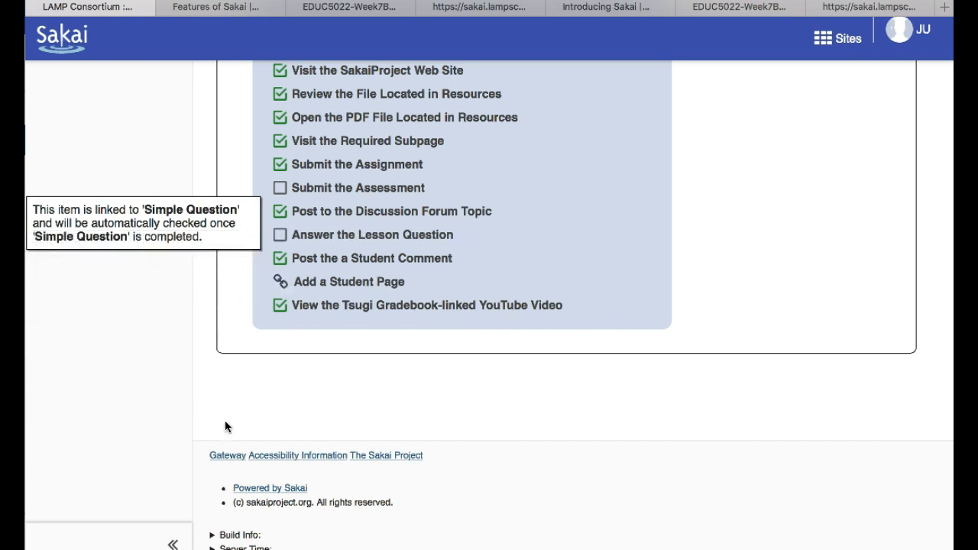
Switch to the instructor's Sakai session in Google Chrome and reload its Lessons page.
{"action": "mouse_move", "coordinate": [205, 544]}
{"action": "left_click", "coordinate": [49, 543]}
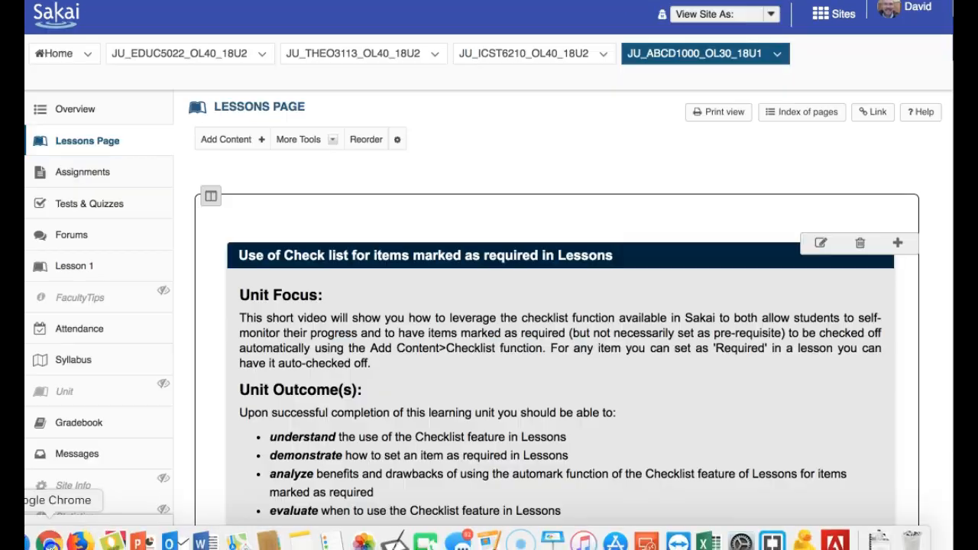
{"action": "scroll", "coordinate": [219, 227], "scroll_direction": "down", "scroll_amount": 3}
{"action": "scroll", "coordinate": [219, 227], "scroll_direction": "up", "scroll_amount": 3}
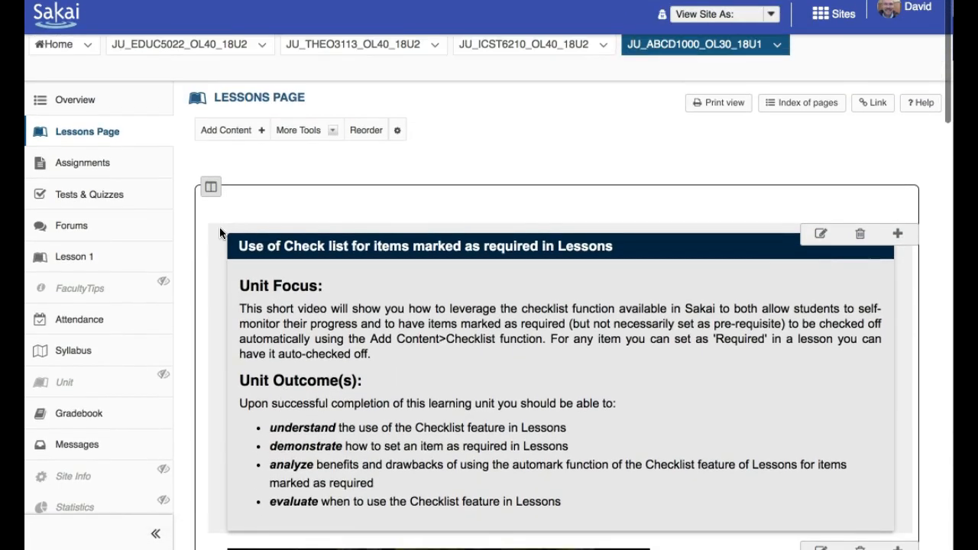
{"action": "left_click", "coordinate": [233, 97]}
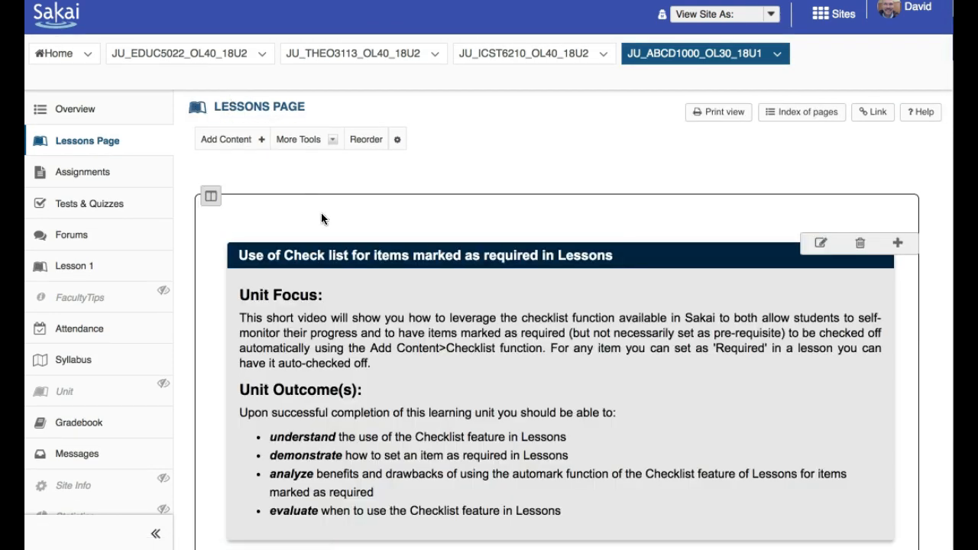
View the student progress of the Double Check - Did You: checklist at the end of the unit, review each student's completed items and go back.
{"action": "scroll", "coordinate": [321, 213], "scroll_direction": "down", "scroll_amount": 5}
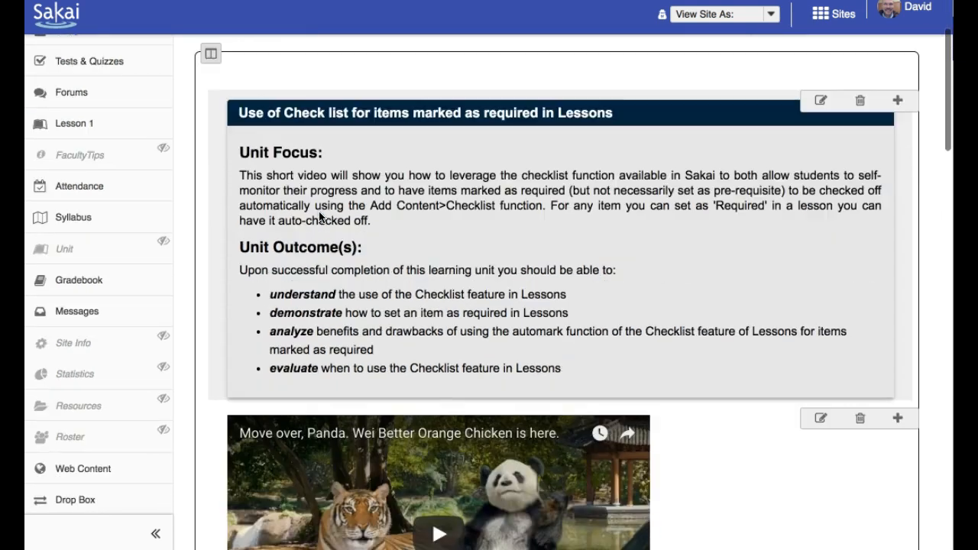
{"action": "scroll", "coordinate": [318, 211], "scroll_direction": "down", "scroll_amount": 10}
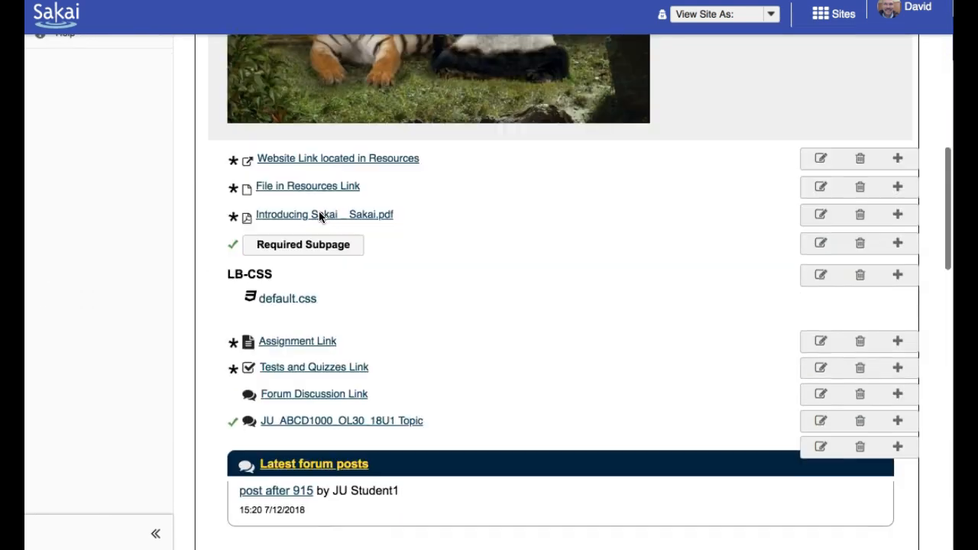
{"action": "scroll", "coordinate": [319, 211], "scroll_direction": "down", "scroll_amount": 14}
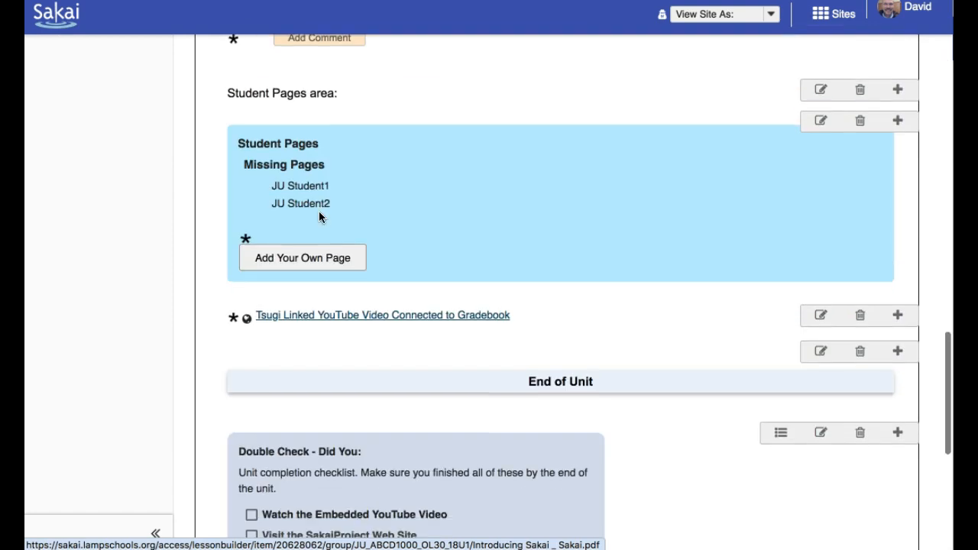
{"action": "scroll", "coordinate": [319, 211], "scroll_direction": "down", "scroll_amount": 4}
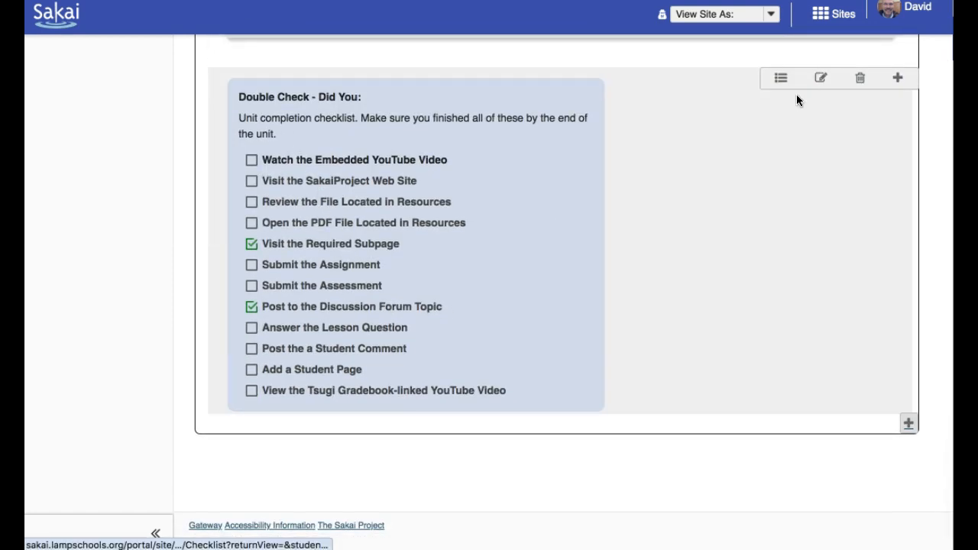
{"action": "scroll", "coordinate": [796, 98], "scroll_direction": "up", "scroll_amount": 1}
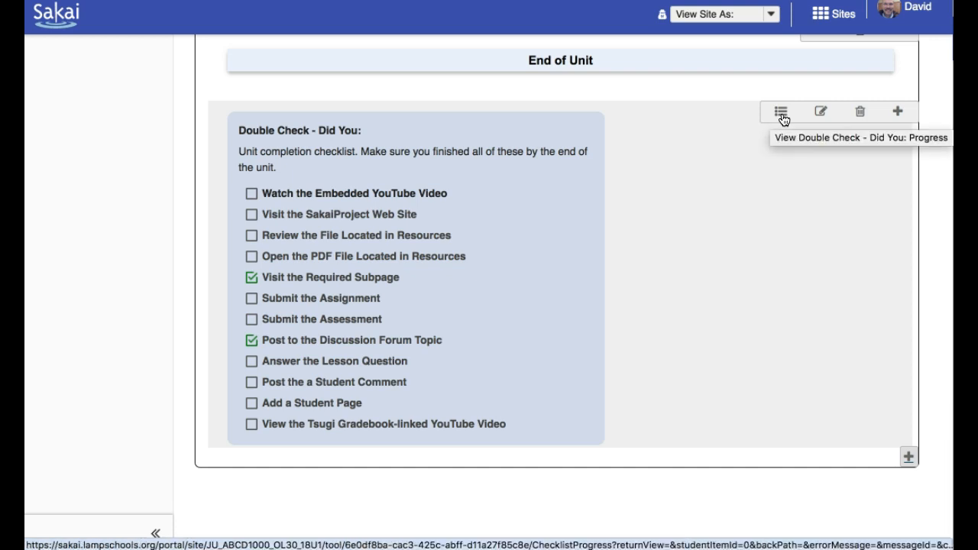
{"action": "left_click", "coordinate": [782, 114]}
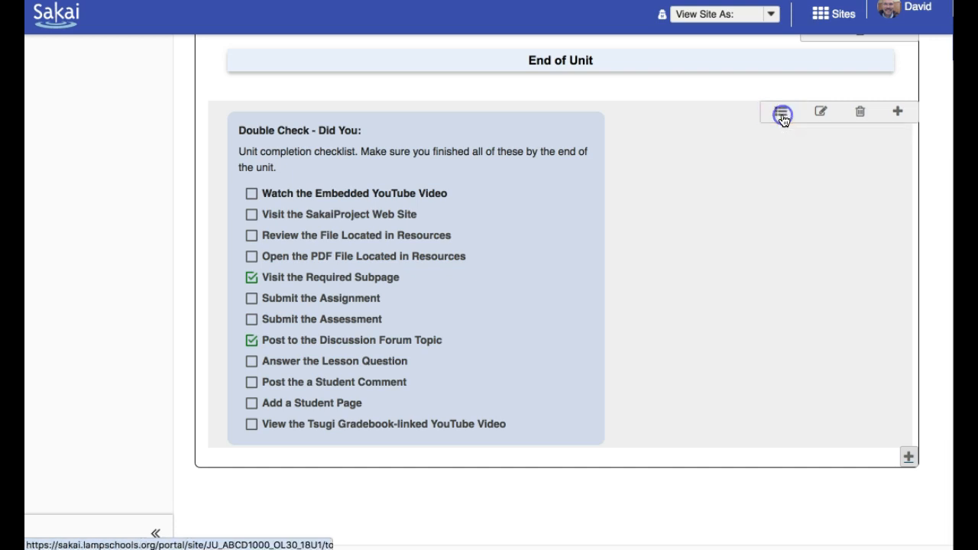
{"action": "scroll", "coordinate": [588, 344], "scroll_direction": "down", "scroll_amount": 2}
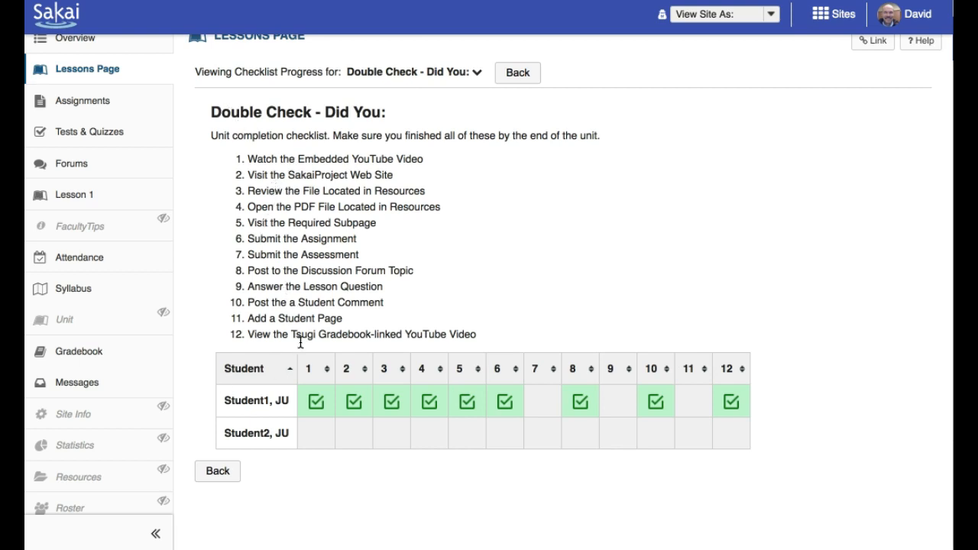
{"action": "scroll", "coordinate": [300, 363], "scroll_direction": "down", "scroll_amount": 1}
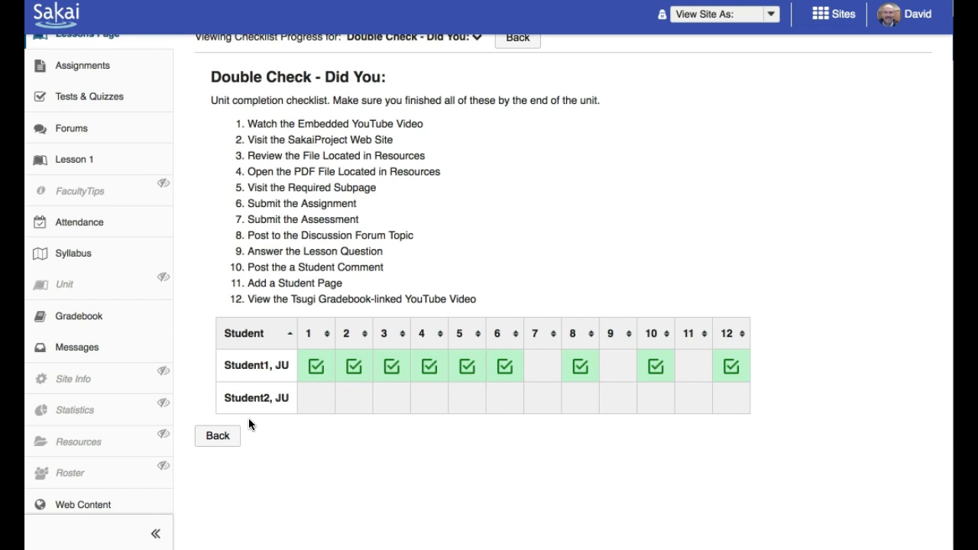
{"action": "left_click", "coordinate": [221, 439]}
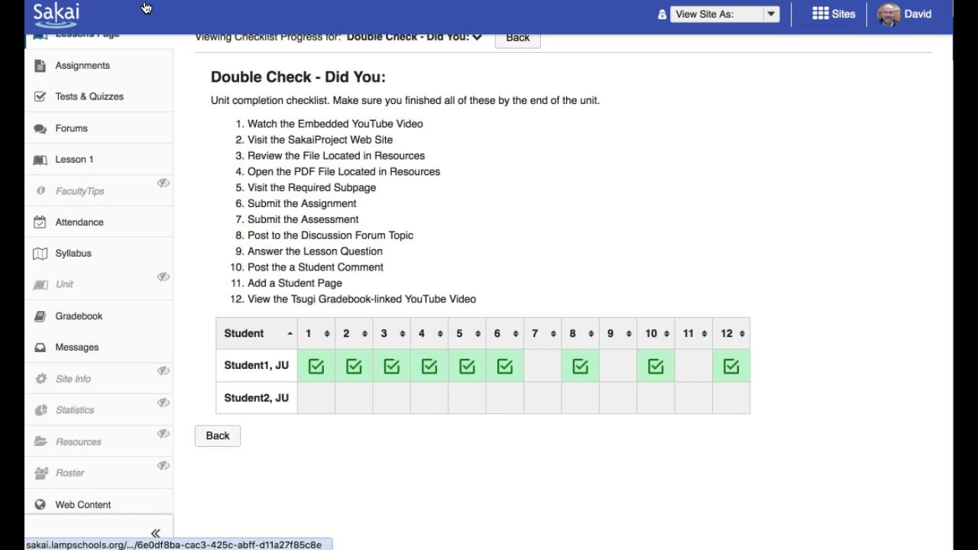